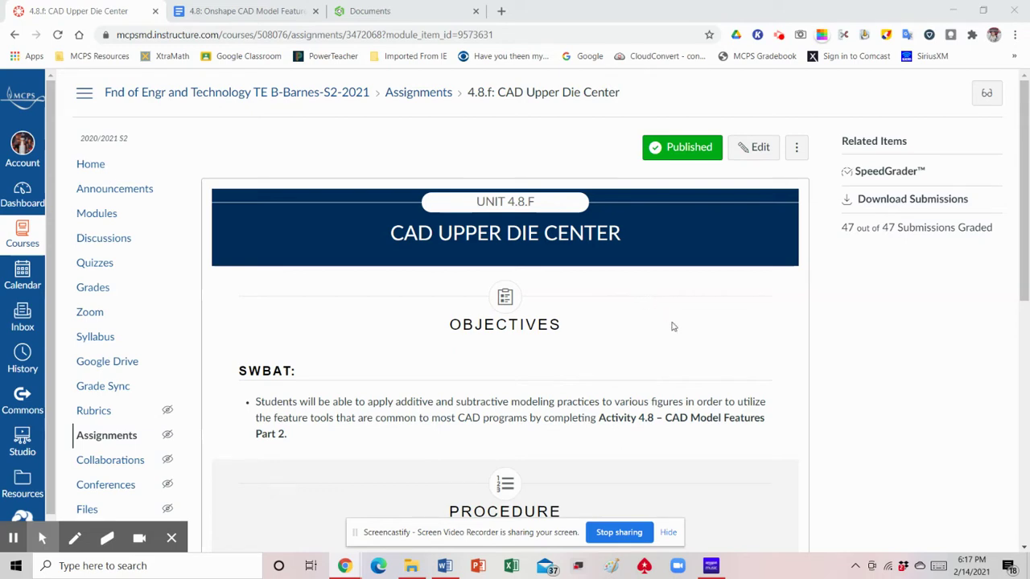
- Read the objectives and directions of the CAD Upper Die Center assignment
{"action": "scroll", "coordinate": [673, 327], "scroll_direction": "down", "scroll_amount": 4}
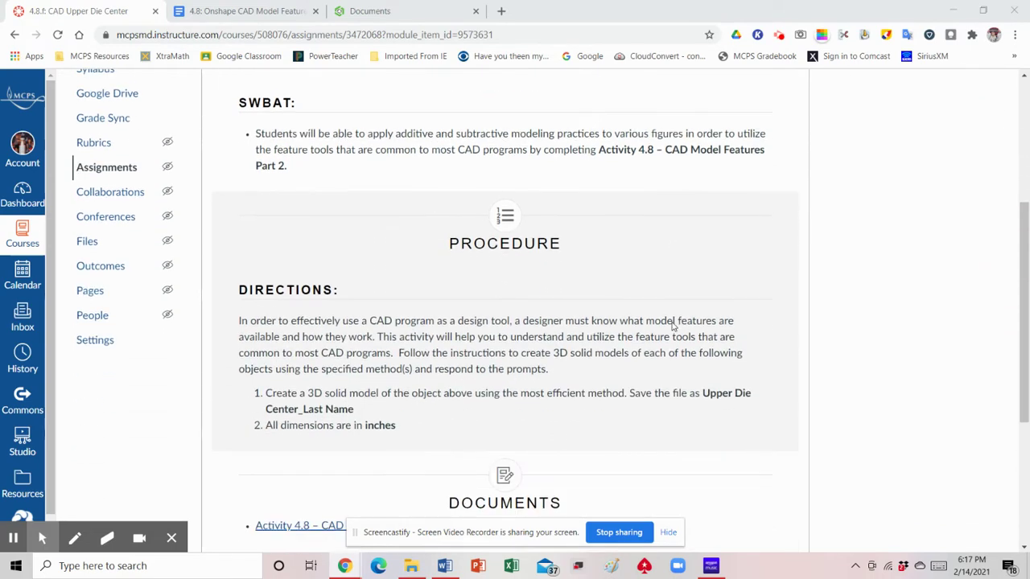
{"action": "scroll", "coordinate": [673, 326], "scroll_direction": "up", "scroll_amount": 3}
{"action": "scroll", "coordinate": [673, 326], "scroll_direction": "down", "scroll_amount": 4}
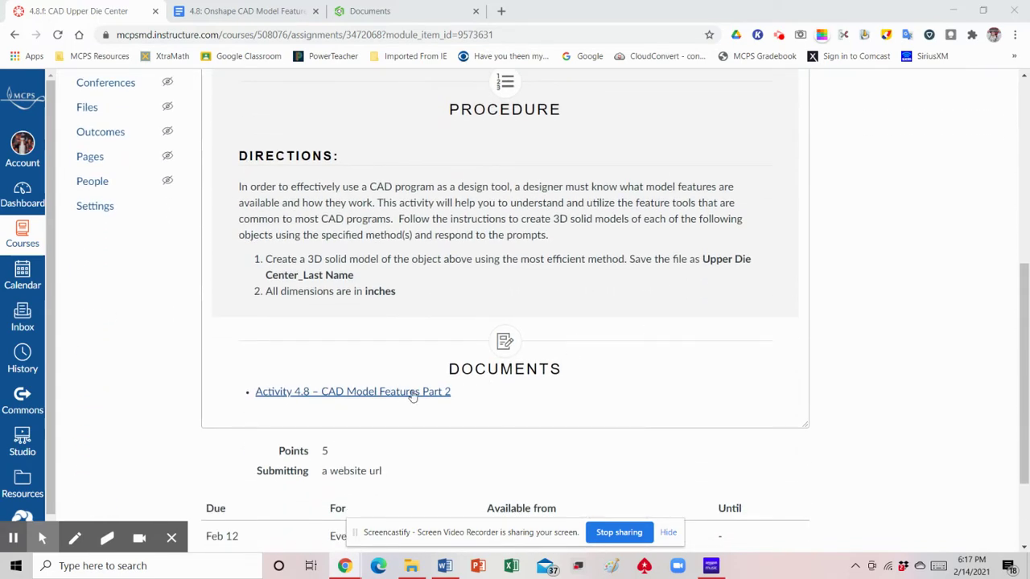
- Switch to the CAD Model Features activity document and examine the instructions and dimensioned drawing for item 6, Upper Die Center
{"action": "left_click", "coordinate": [241, 10]}
{"action": "scroll", "coordinate": [416, 256], "scroll_direction": "up", "scroll_amount": 3}
{"action": "scroll", "coordinate": [424, 259], "scroll_direction": "up", "scroll_amount": 1}
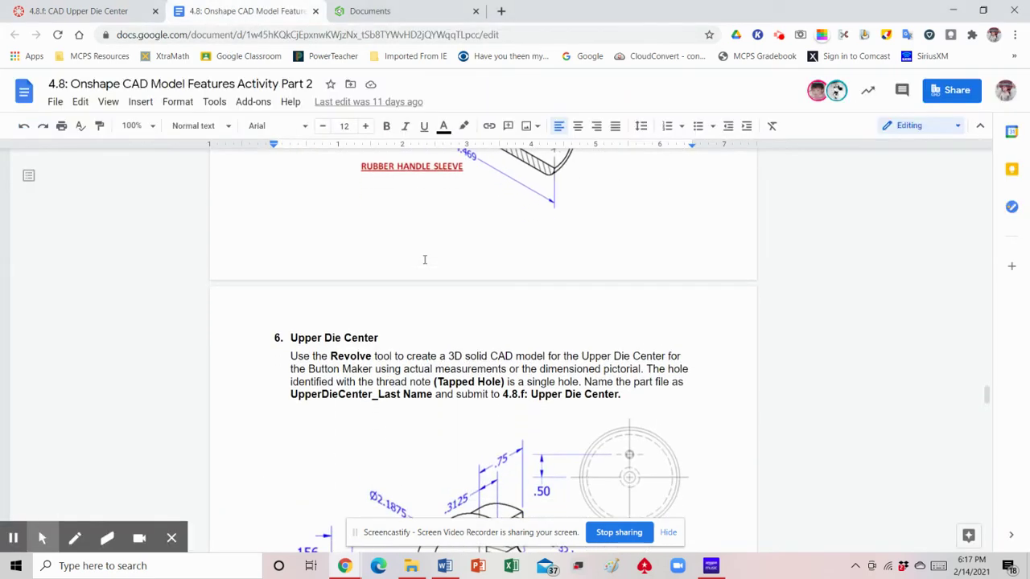
{"action": "scroll", "coordinate": [423, 260], "scroll_direction": "down", "scroll_amount": 3}
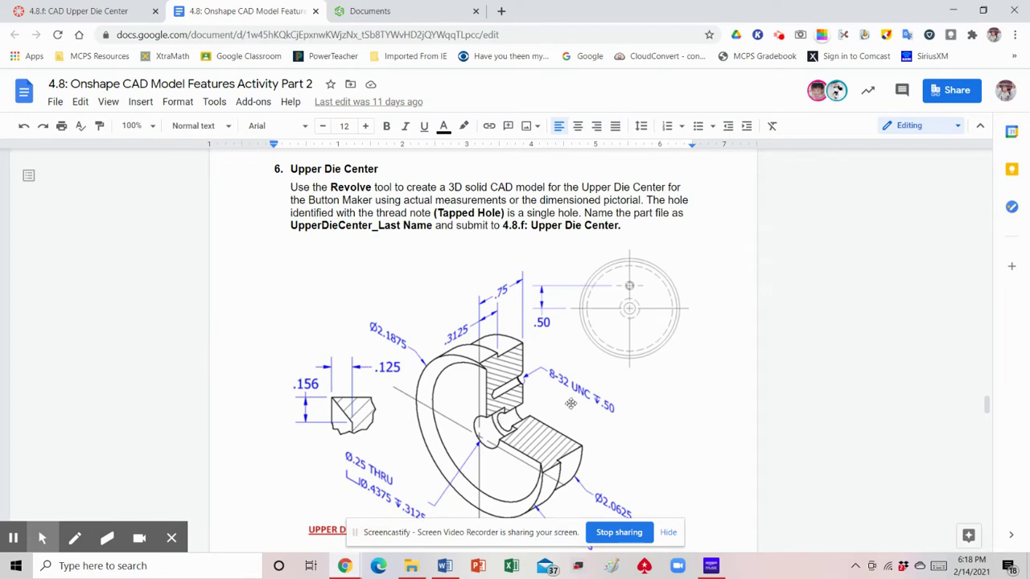
{"action": "scroll", "coordinate": [577, 402], "scroll_direction": "down", "scroll_amount": 1}
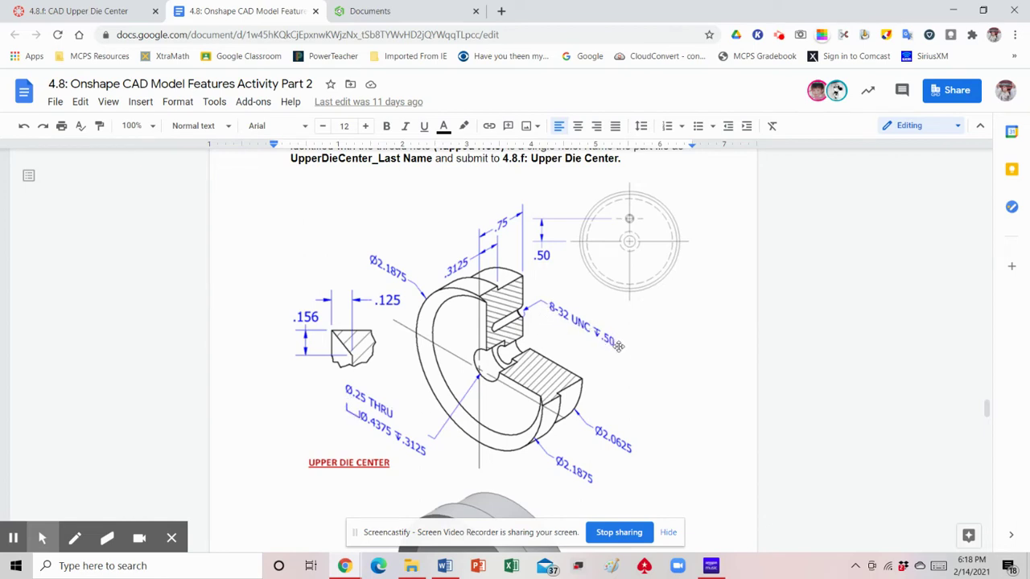
{"action": "scroll", "coordinate": [609, 342], "scroll_direction": "up", "scroll_amount": 1}
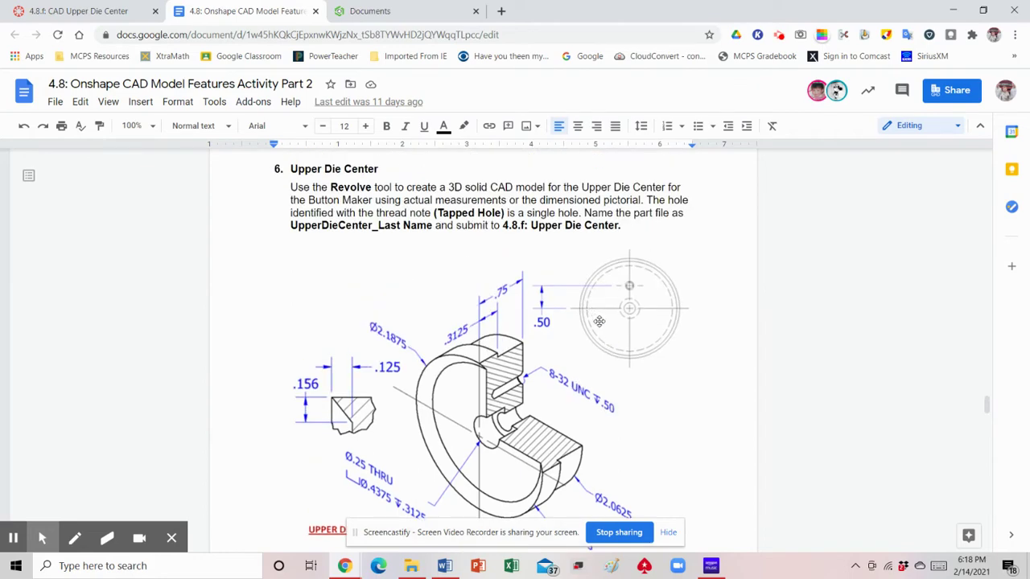
- Switch to Onshape and create a new document named "Upper Die Center_" followed by the student's last name
{"action": "left_click", "coordinate": [393, 15]}
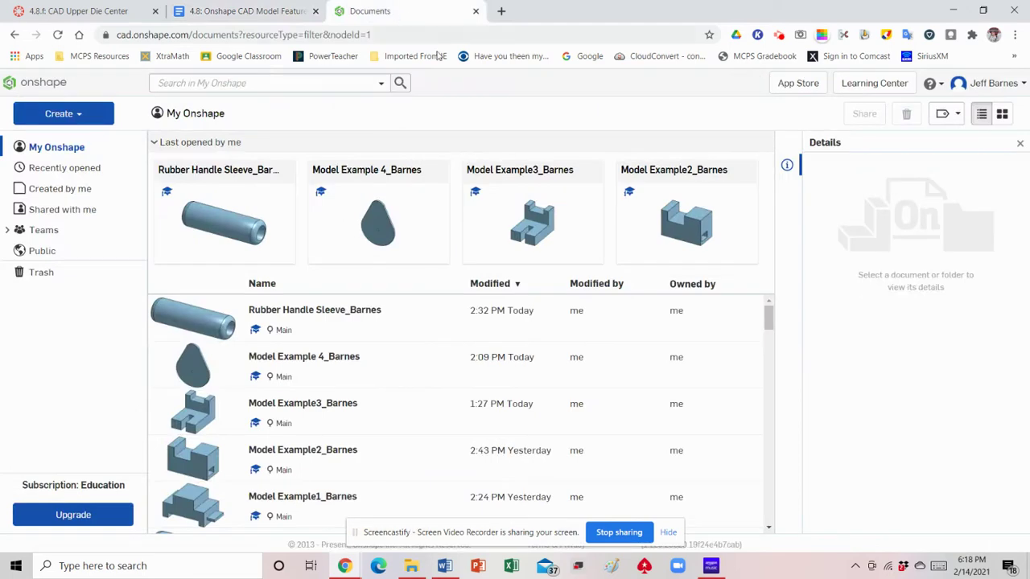
{"action": "left_click", "coordinate": [70, 115]}
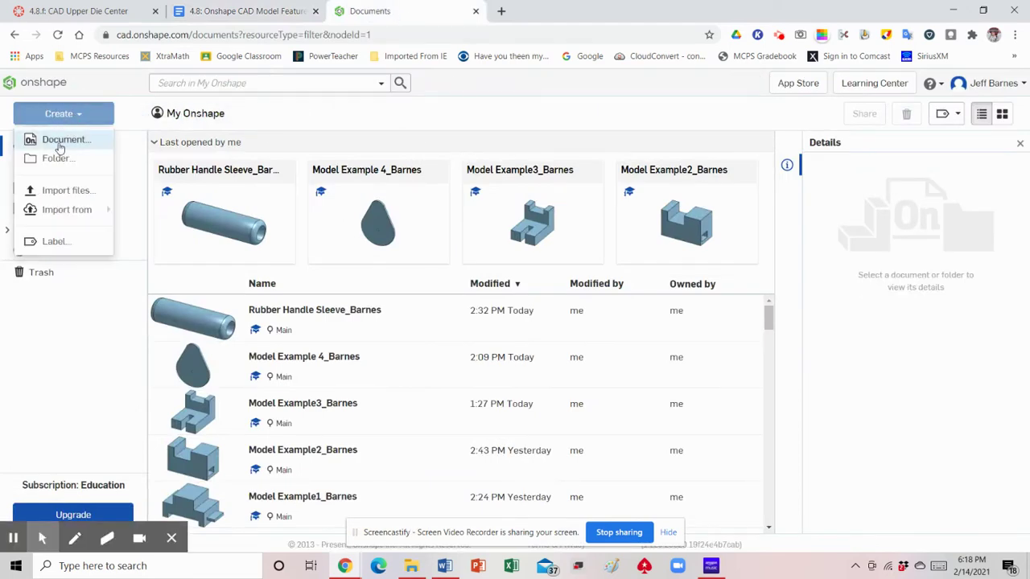
{"action": "left_click", "coordinate": [58, 143]}
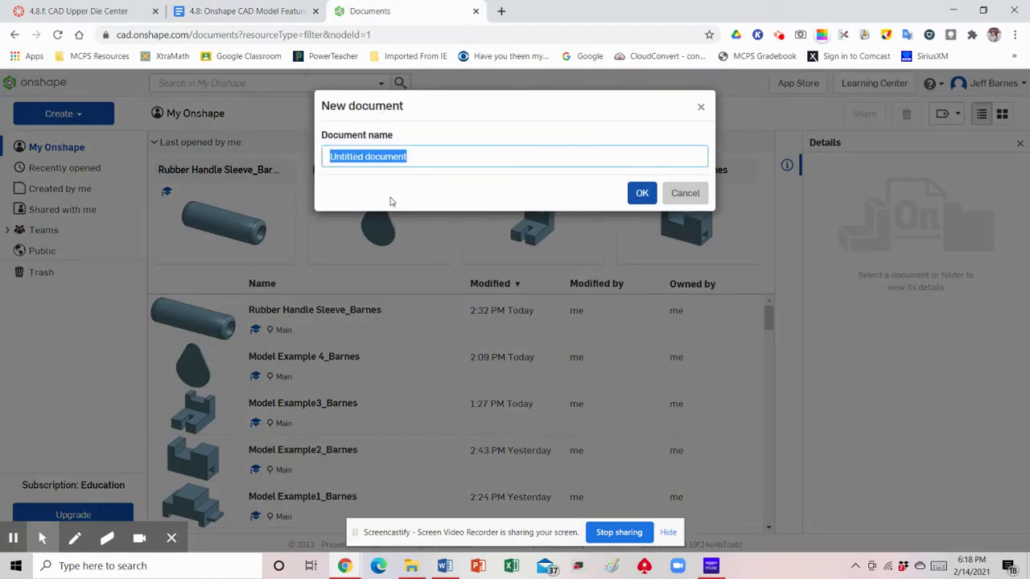
{"action": "type", "text": "Upper Die Center_Barnes"}
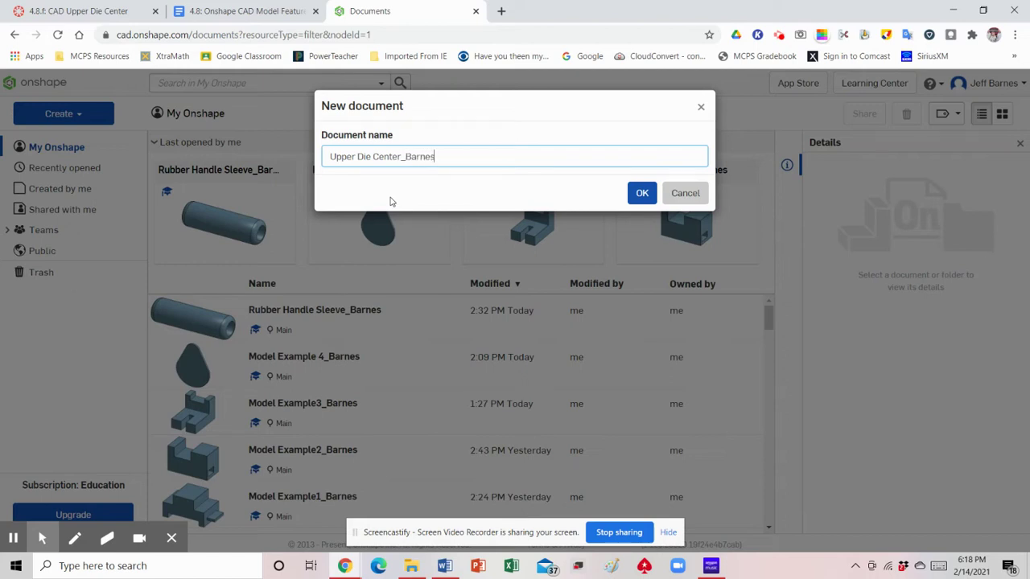
{"action": "double_click", "coordinate": [477, 166]}
{"action": "left_click", "coordinate": [641, 193]}
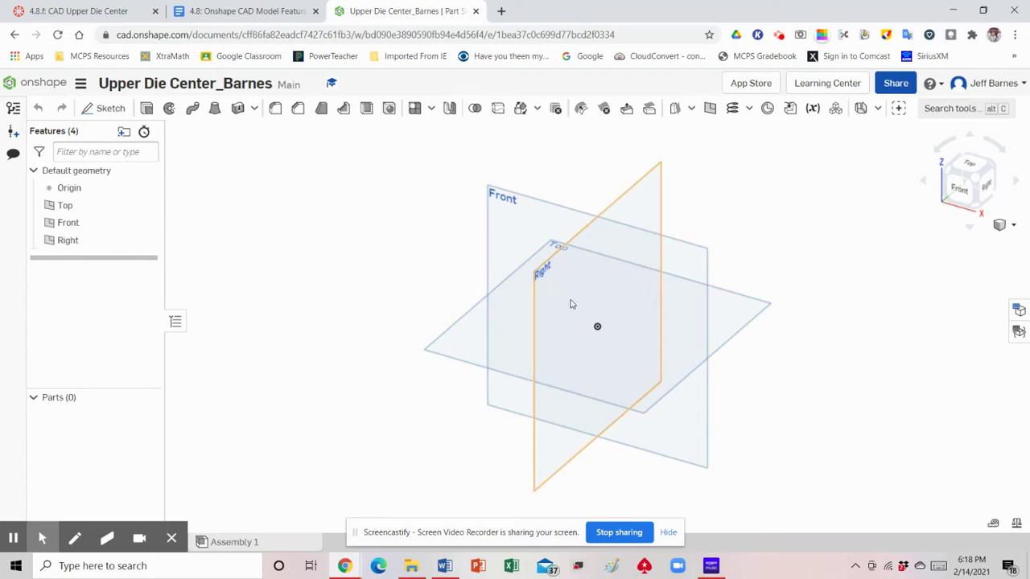
- Check the Upper Die Center drawing in the activity document, and hide the Top and Front planes in Onshape
{"action": "left_click", "coordinate": [259, 13]}
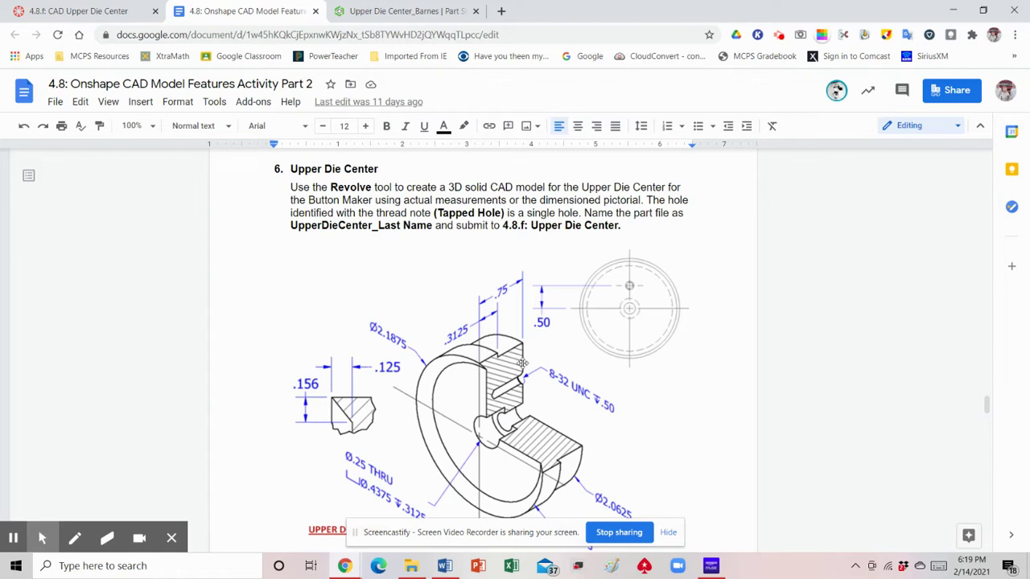
{"action": "left_click", "coordinate": [400, 13]}
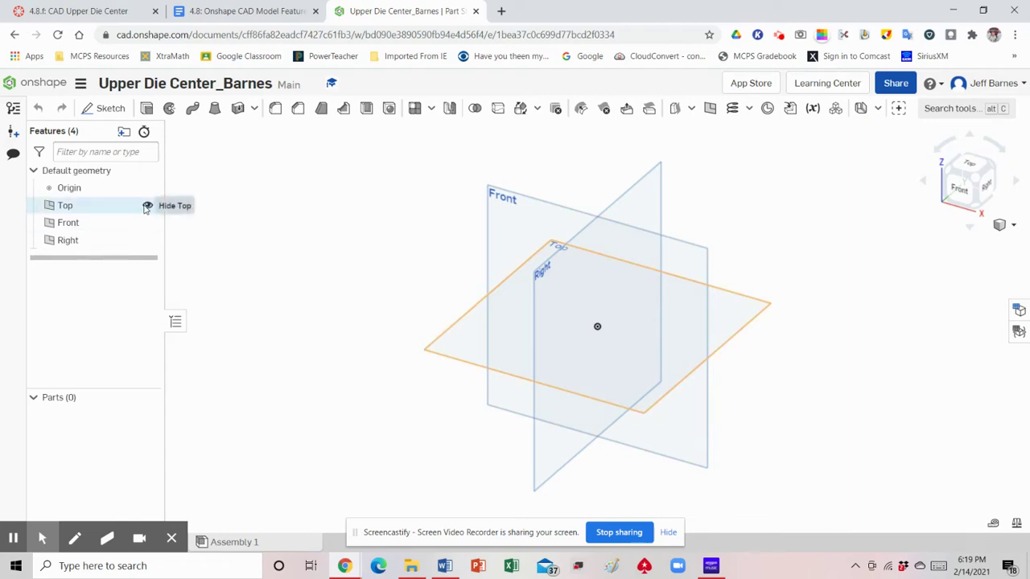
{"action": "left_click", "coordinate": [148, 206]}
{"action": "left_click", "coordinate": [147, 223]}
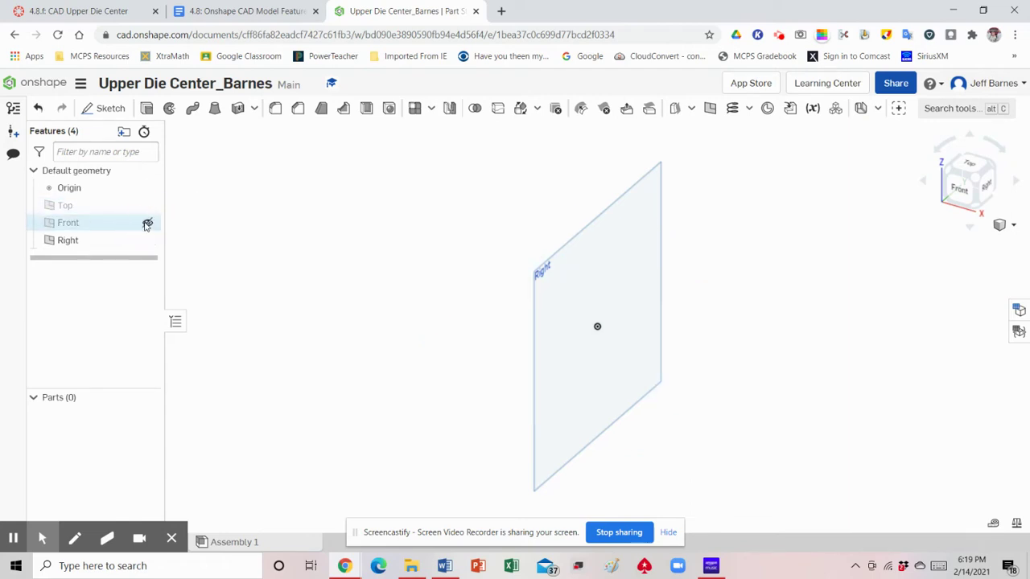
- Start a sketch on the Right plane and look straight at it from the Right view
{"action": "left_click", "coordinate": [108, 109]}
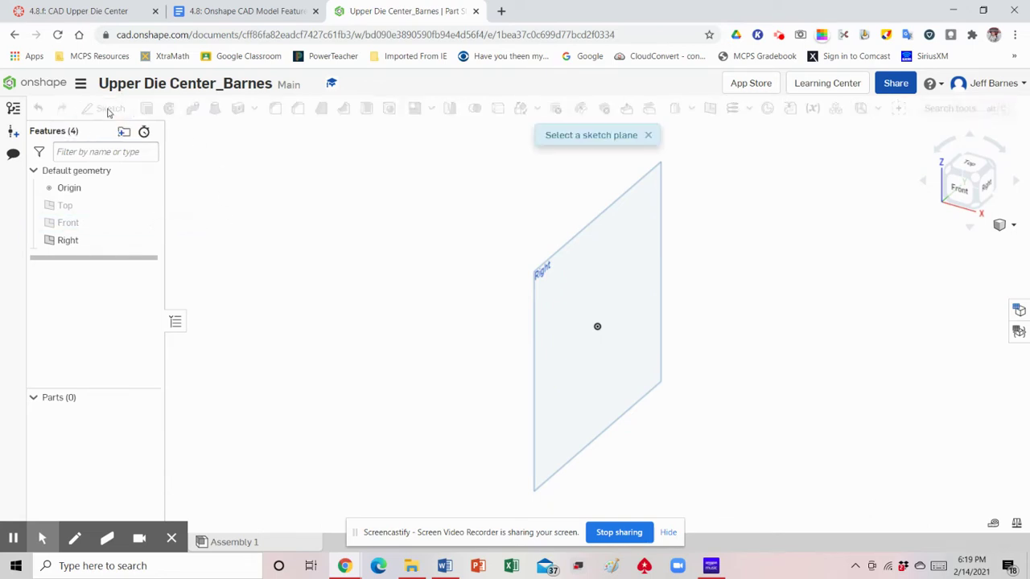
{"action": "left_click", "coordinate": [600, 281]}
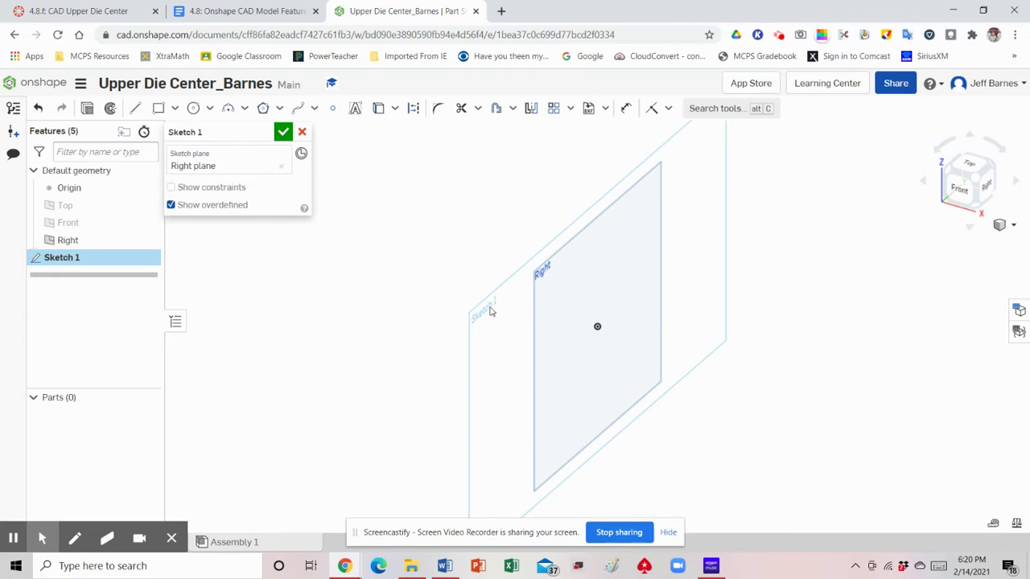
{"action": "left_click", "coordinate": [988, 190]}
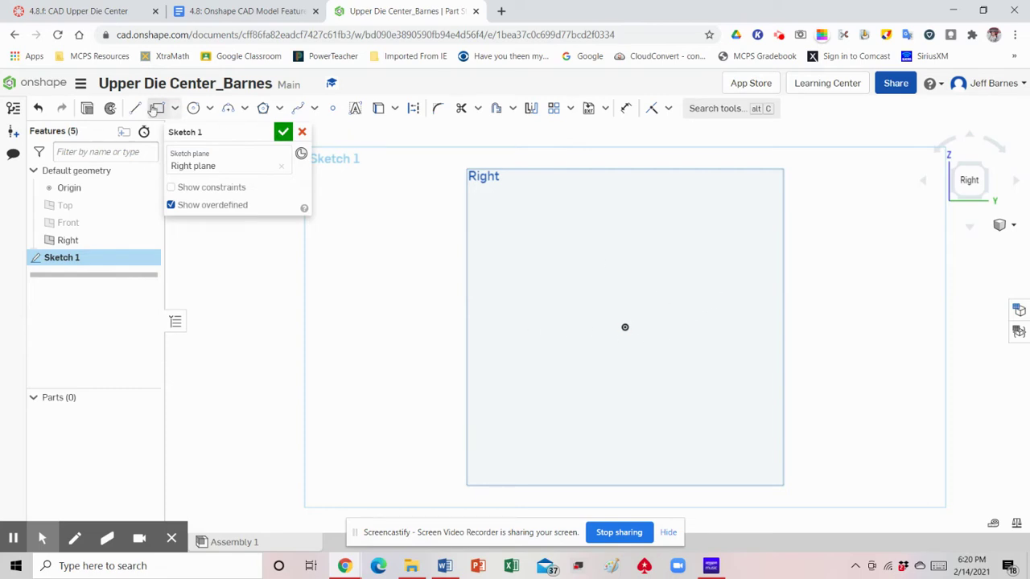
- Draw a horizontal construction line about 3.4 long through the origin as the centerline, and end the Line tool
{"action": "left_click", "coordinate": [137, 111]}
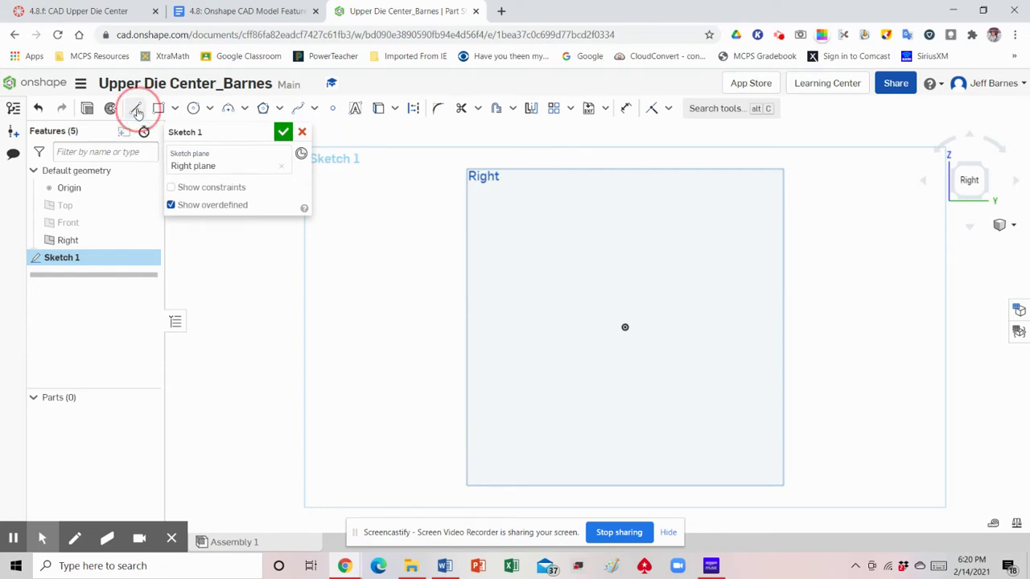
{"action": "left_click", "coordinate": [412, 110]}
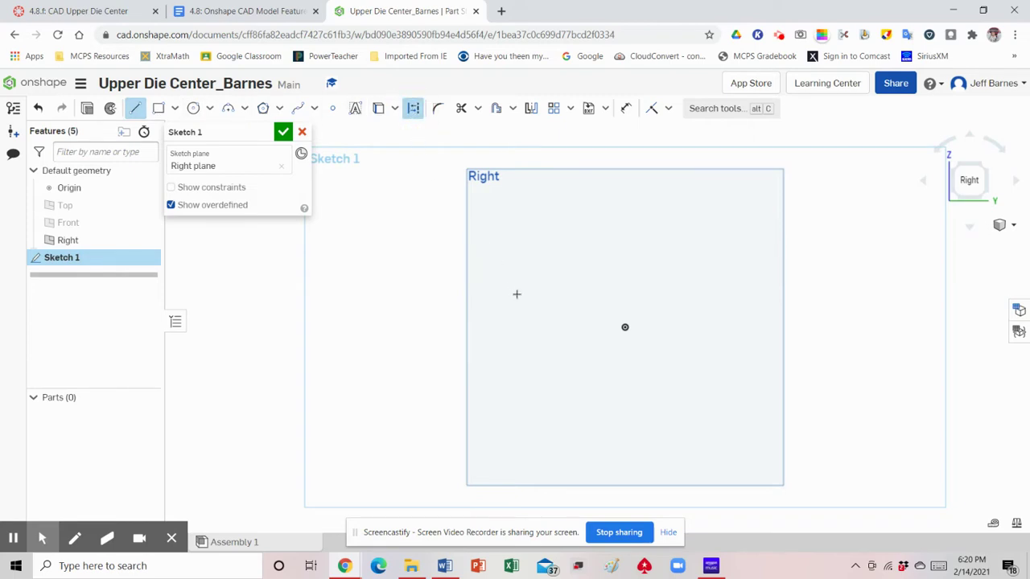
{"action": "left_click", "coordinate": [624, 327]}
{"action": "left_click", "coordinate": [536, 326]}
{"action": "left_click", "coordinate": [716, 326]}
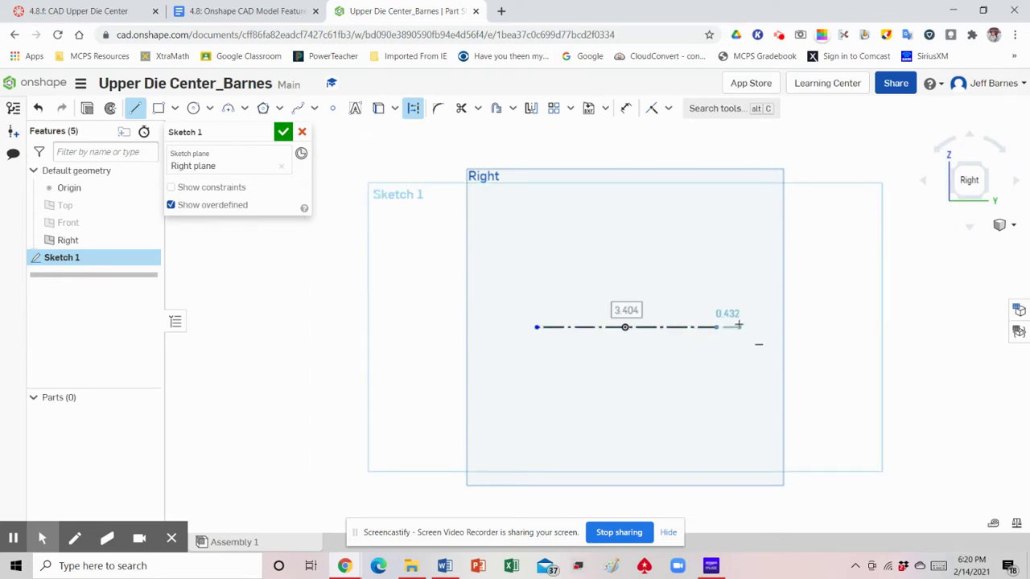
{"action": "right_click", "coordinate": [739, 304]}
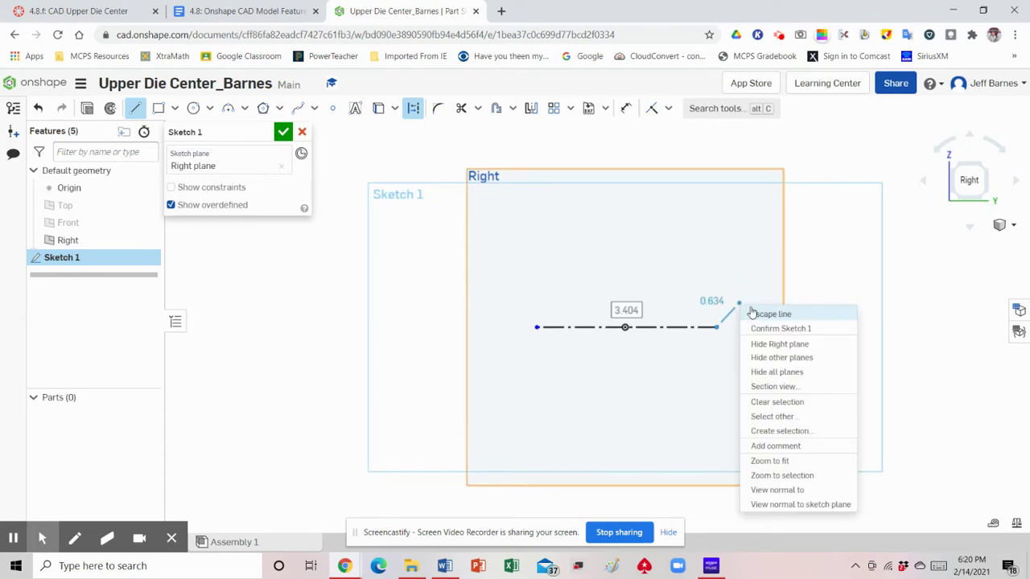
{"action": "left_click", "coordinate": [758, 315]}
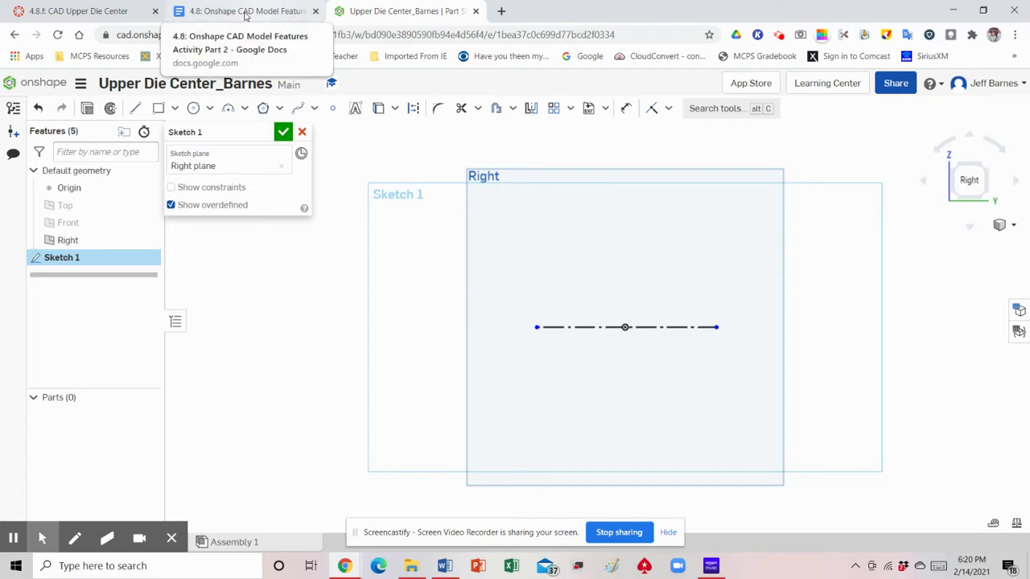
- Consult the part drawing and sketch the stepped bore edge above the centerline: about 1.41 leftward, a short rise, and about 1.55 leftward
{"action": "left_click", "coordinate": [246, 13]}
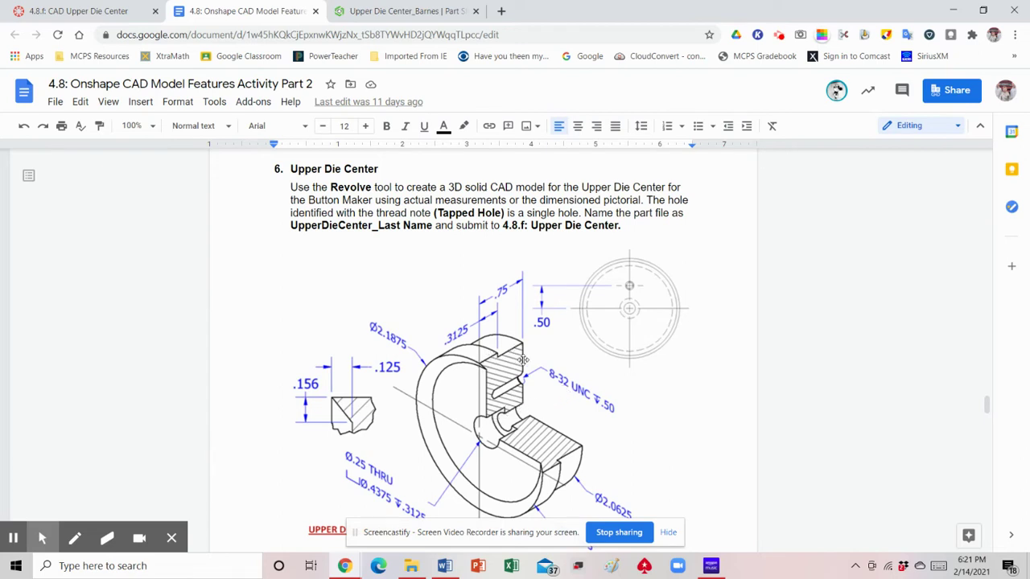
{"action": "left_click", "coordinate": [393, 11]}
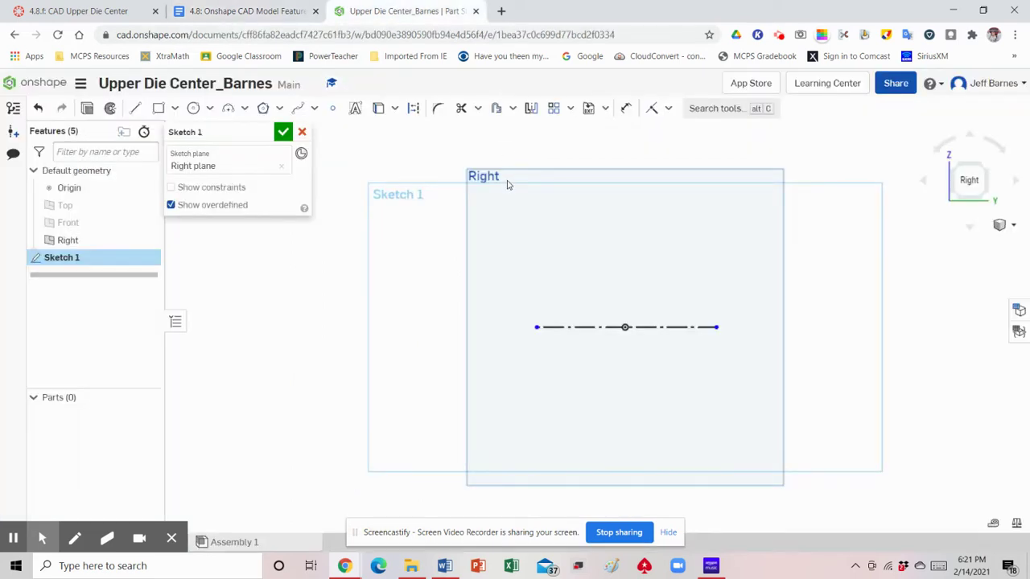
{"action": "left_click", "coordinate": [135, 108]}
{"action": "left_click", "coordinate": [682, 296]}
{"action": "left_click", "coordinate": [608, 297]}
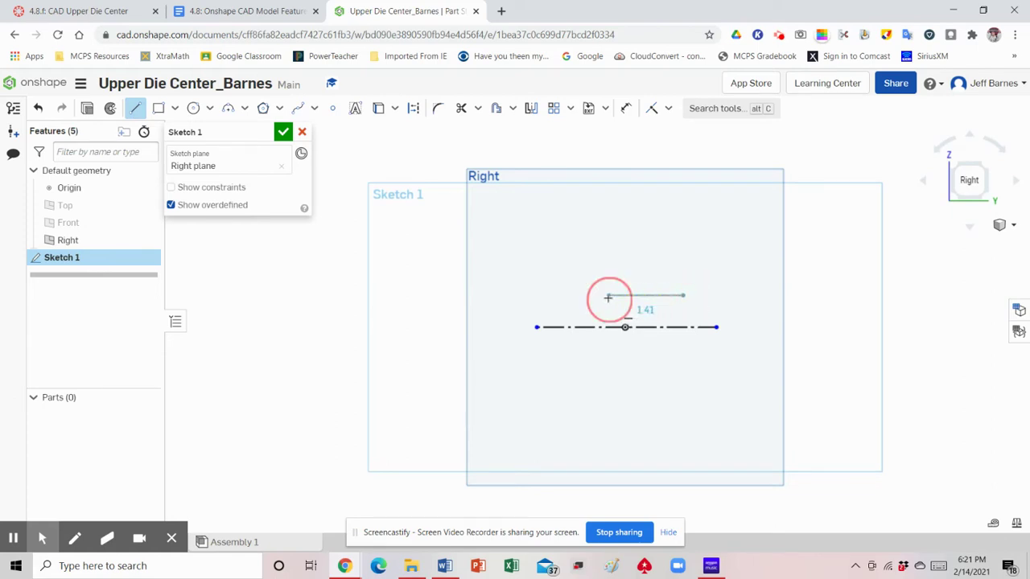
{"action": "left_click", "coordinate": [608, 271]}
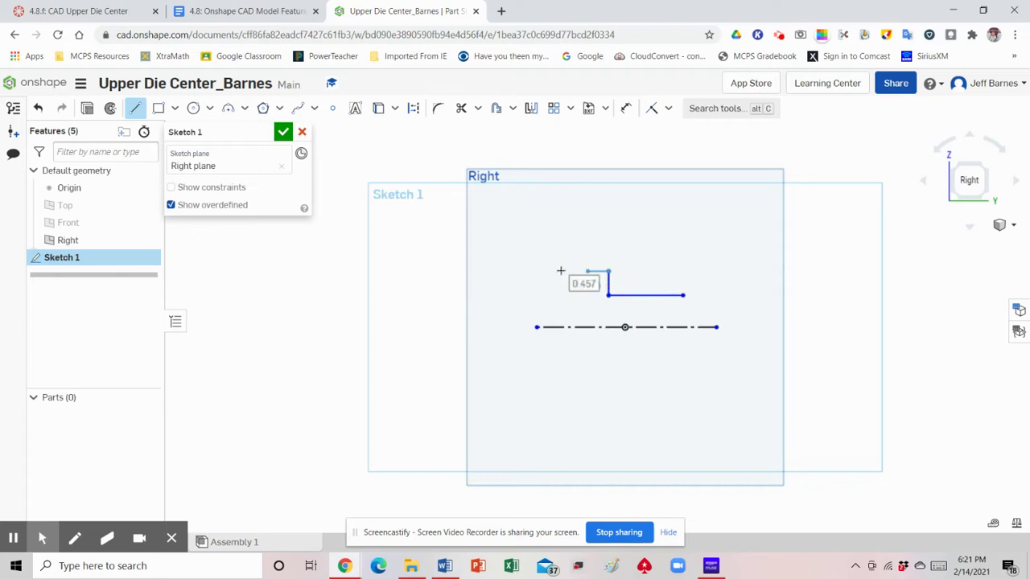
{"action": "left_click", "coordinate": [526, 271]}
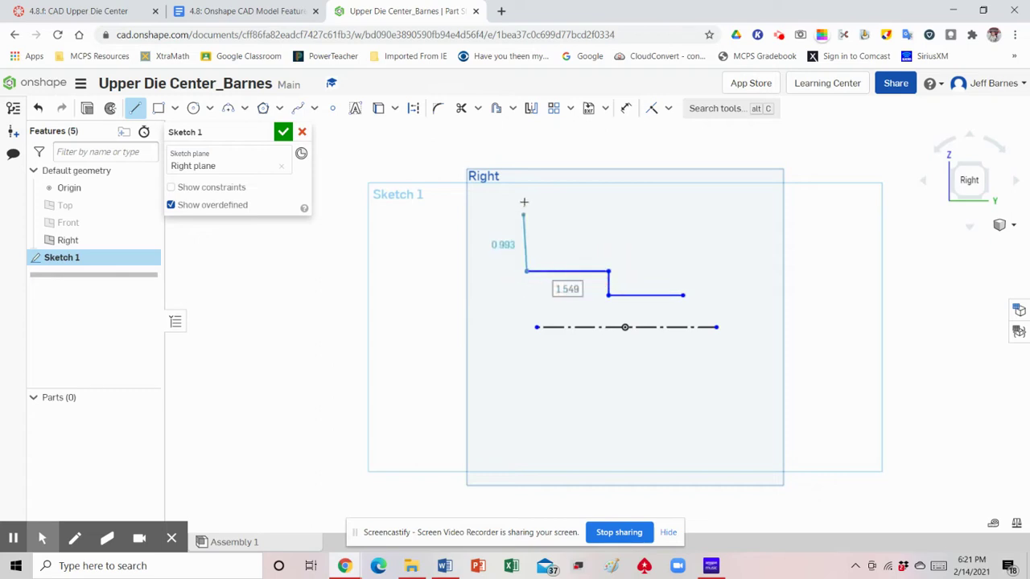
- Close the profile with lines about 1.68 up, 0.49 slanting up-left, 1.52 right, 0.24 down, 1.77 right and 2.25 down, ending the Line tool
{"action": "left_click", "coordinate": [528, 182]}
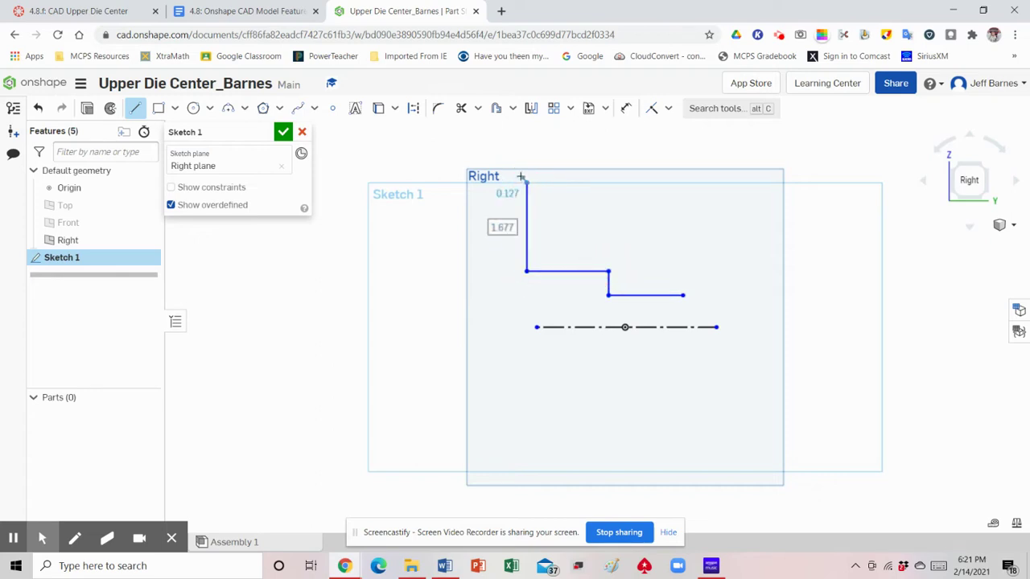
{"action": "left_click", "coordinate": [508, 164]}
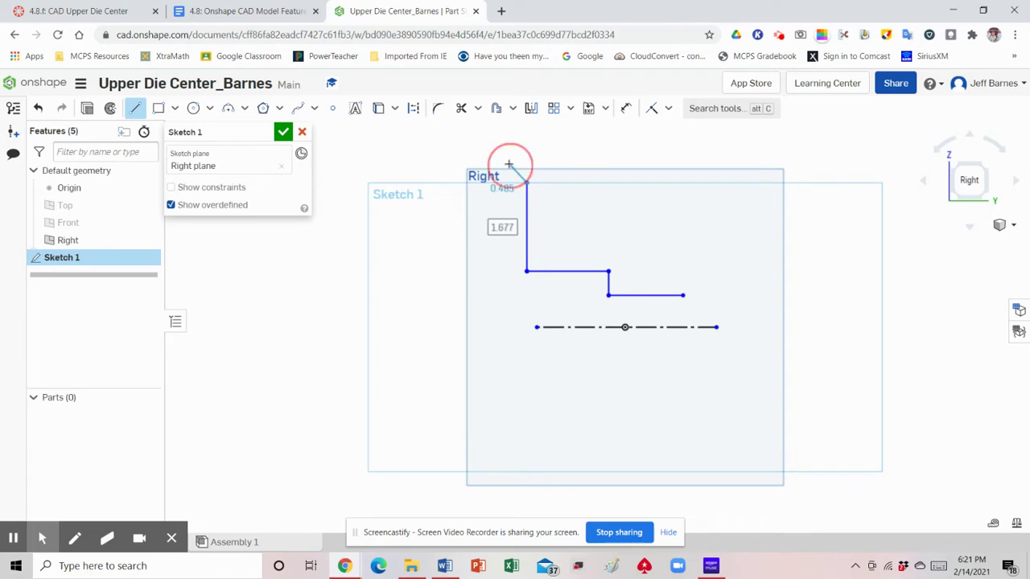
{"action": "left_click", "coordinate": [590, 162]}
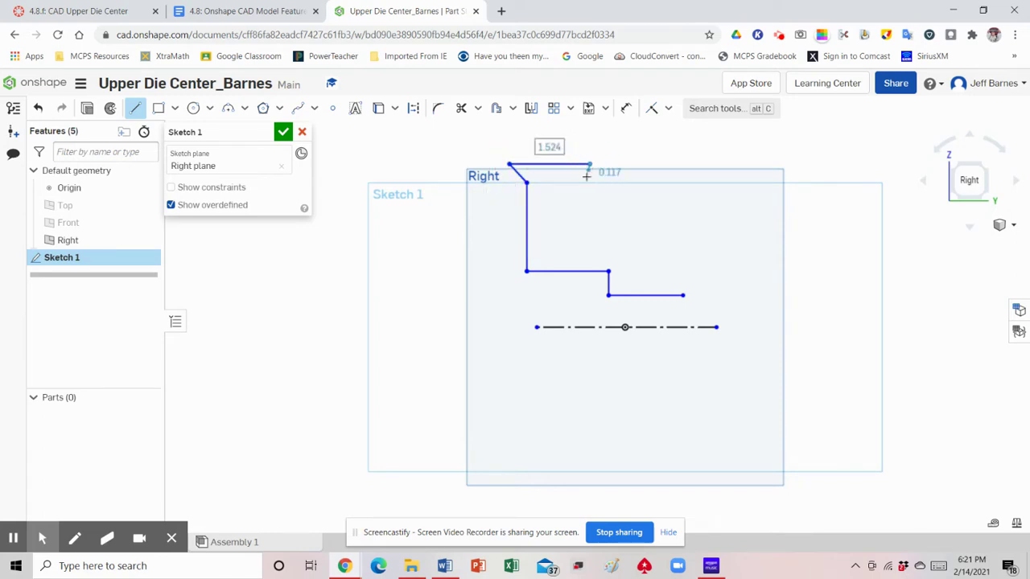
{"action": "left_click", "coordinate": [587, 175]}
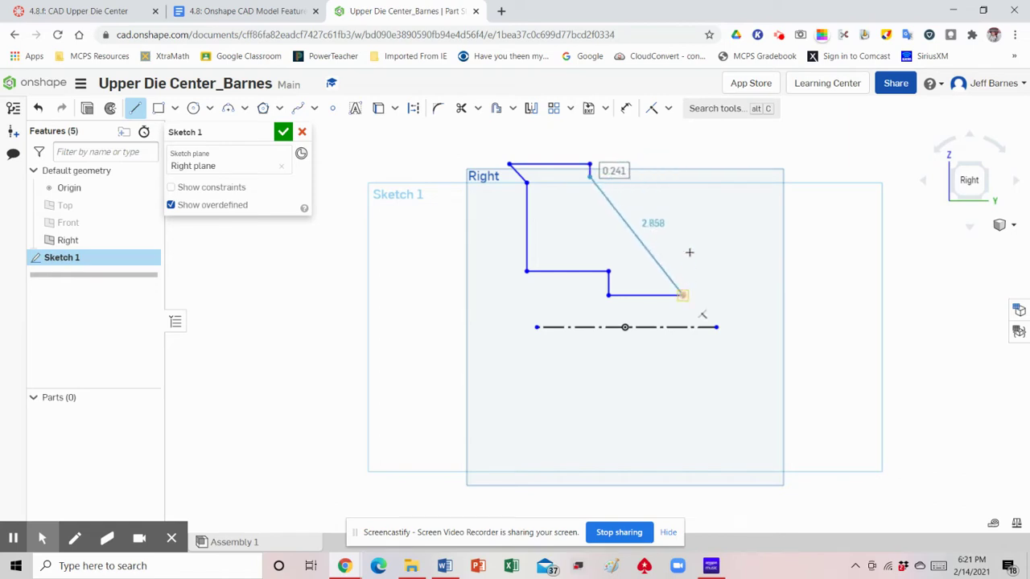
{"action": "left_click", "coordinate": [682, 176]}
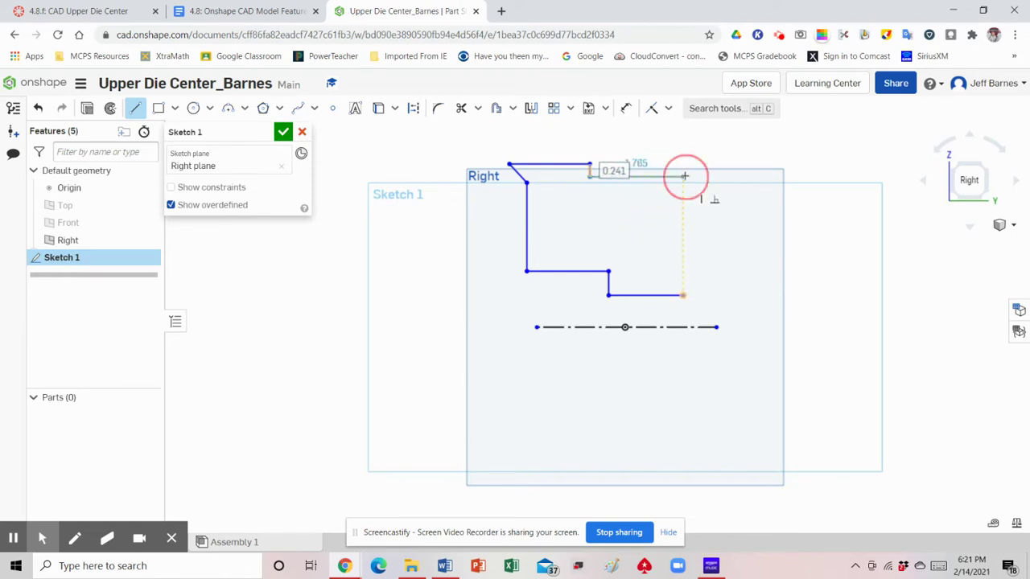
{"action": "left_click", "coordinate": [681, 295]}
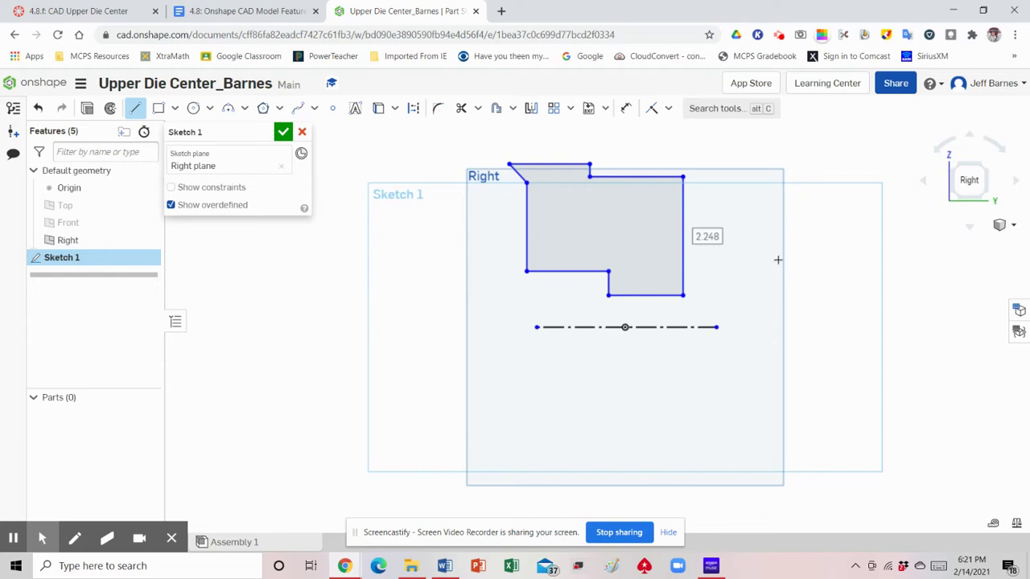
{"action": "right_click", "coordinate": [802, 253]}
{"action": "left_click", "coordinate": [825, 261]}
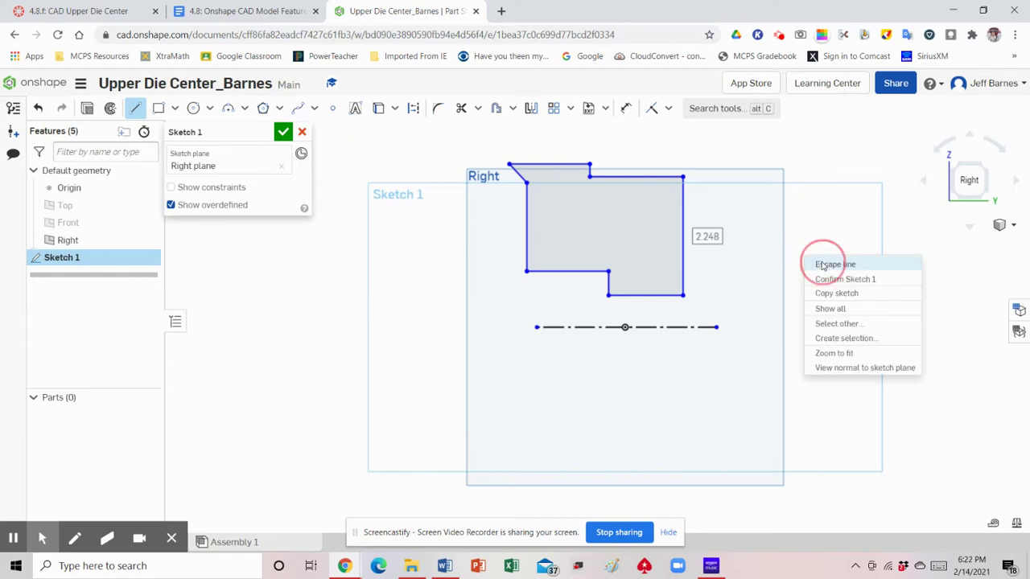
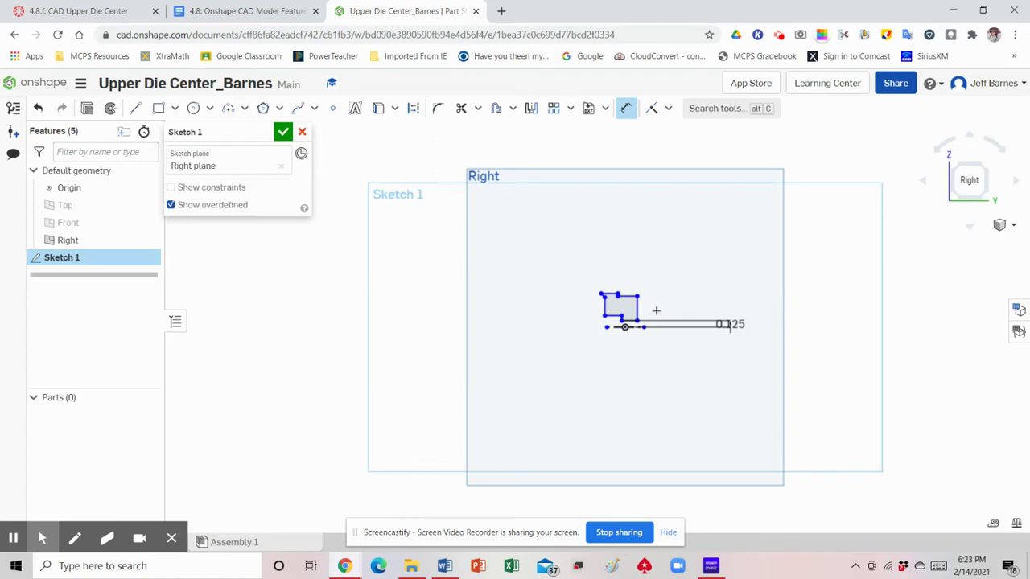
- Move the 0.125 dimension in close beside the profile's right edge
{"action": "scroll", "coordinate": [657, 313], "scroll_direction": "up", "scroll_amount": 3}
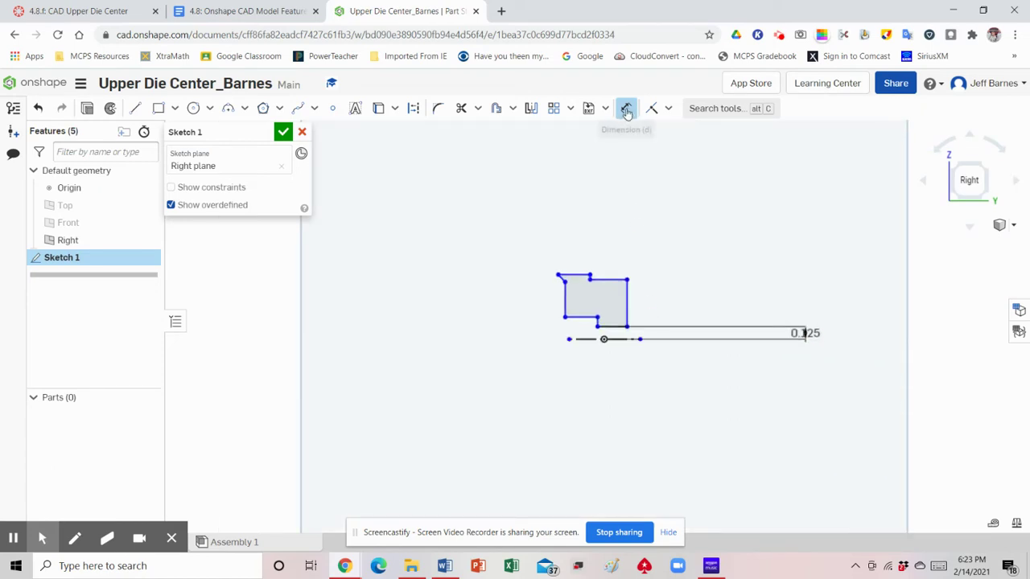
{"action": "left_click_drag", "start_coordinate": [813, 332], "coordinate": [671, 335]}
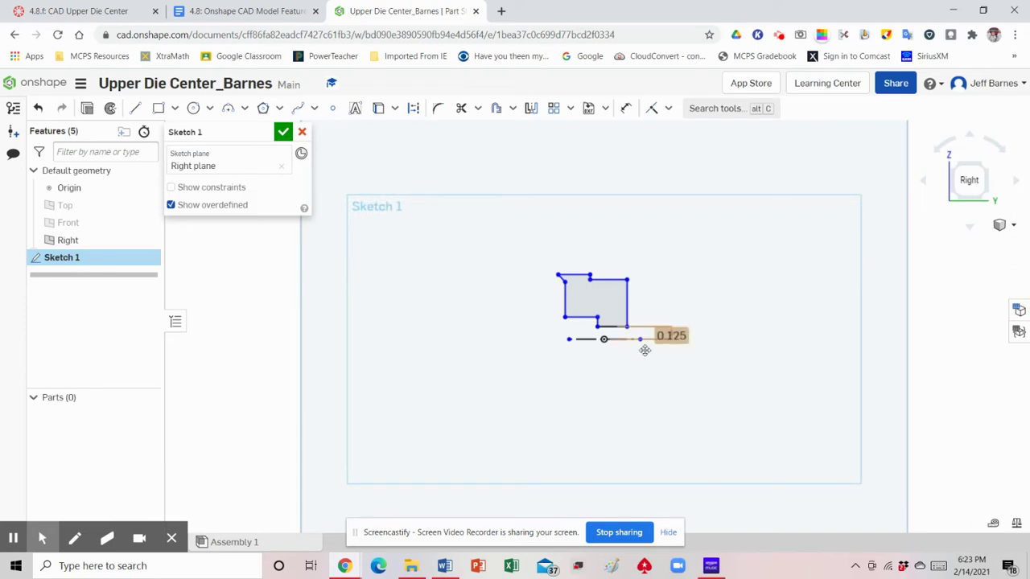
{"action": "scroll", "coordinate": [640, 340], "scroll_direction": "up", "scroll_amount": 3}
{"action": "left_click", "coordinate": [702, 330]}
{"action": "left_click_drag", "start_coordinate": [703, 329], "coordinate": [678, 331]}
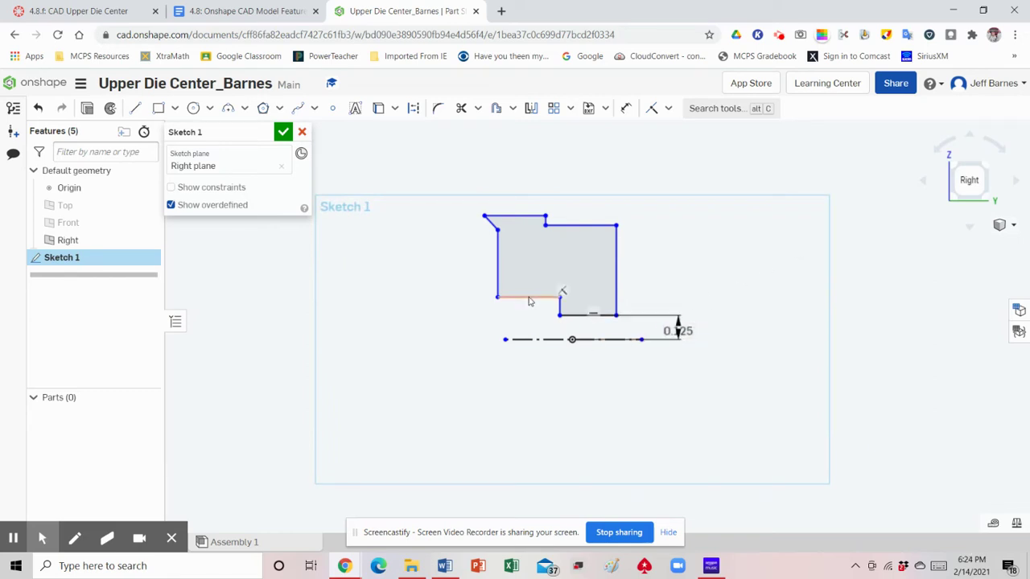
- Check the counterbore diameter on the part drawing and dimension the higher bore edge from the centerline as .4375/2
{"action": "left_click", "coordinate": [265, 13]}
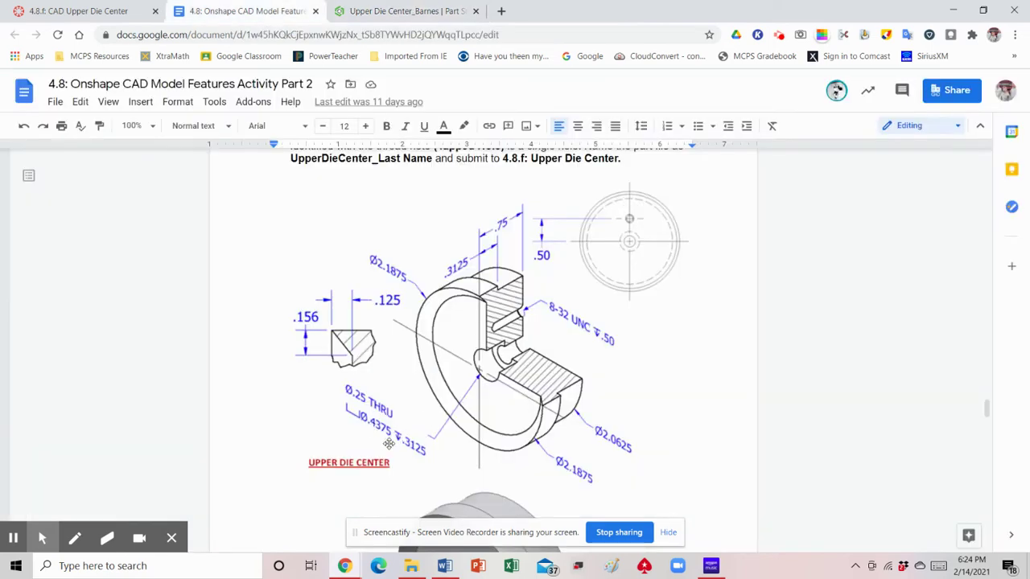
{"action": "left_click", "coordinate": [414, 11]}
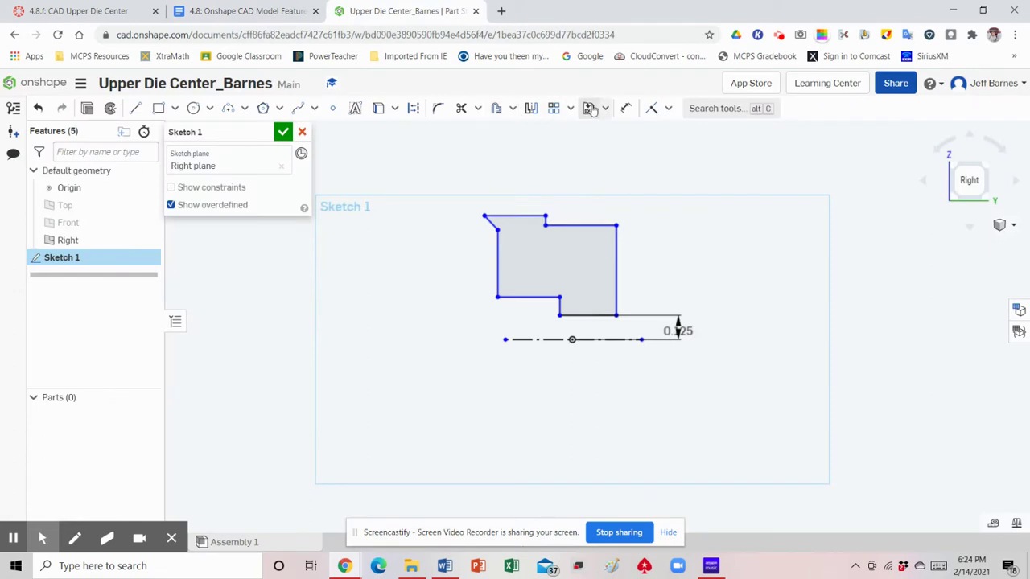
{"action": "left_click", "coordinate": [526, 298]}
{"action": "left_click", "coordinate": [532, 341]}
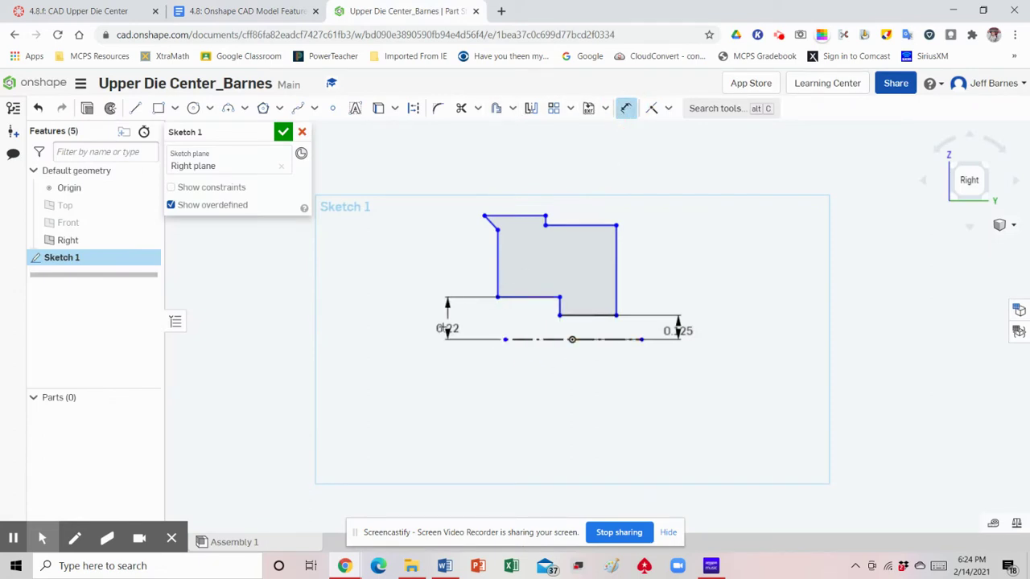
{"action": "left_click", "coordinate": [435, 321]}
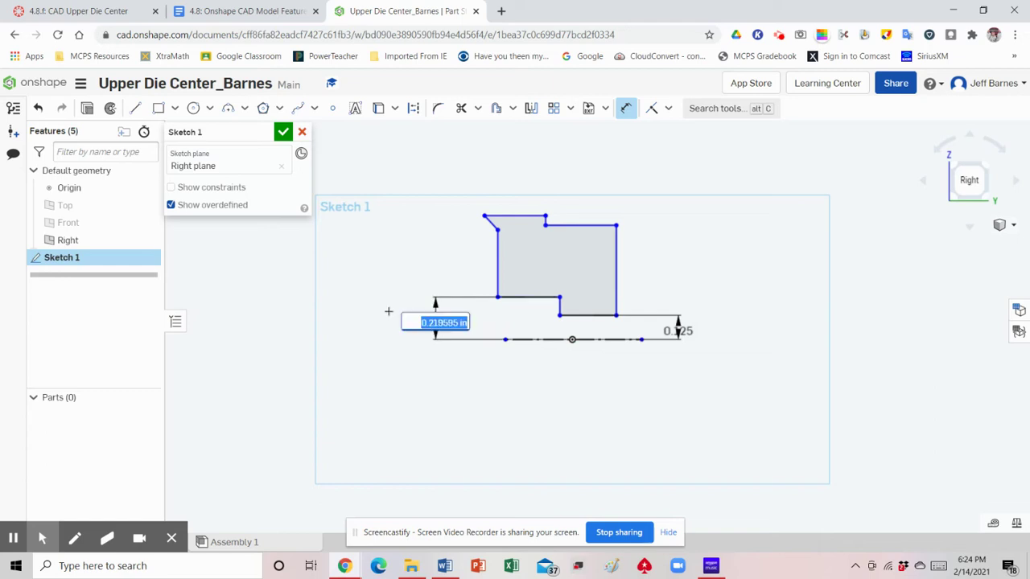
{"action": "key", "text": "BackSpace"}
{"action": "type", "text": "4375/2"}
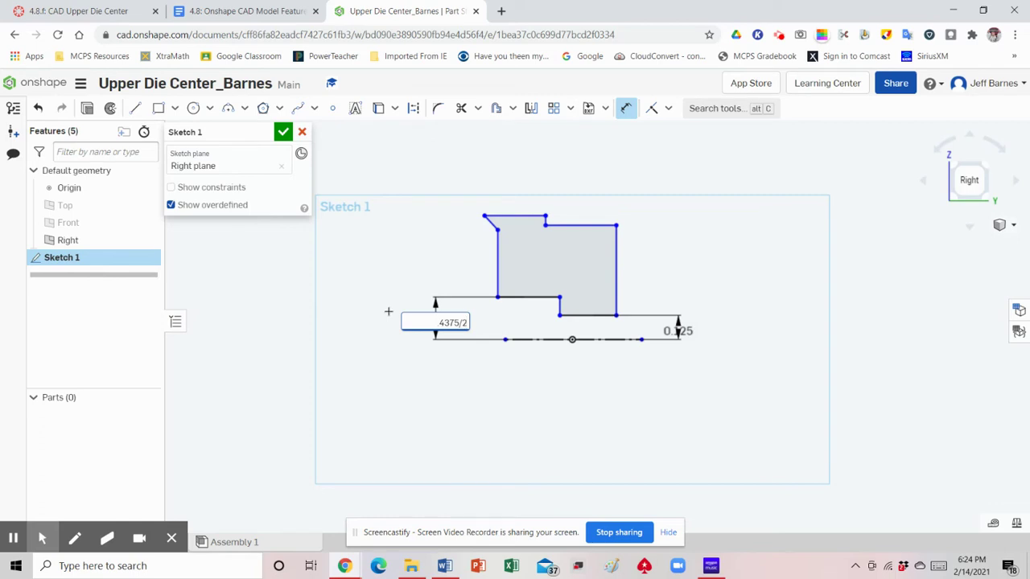
{"action": "key", "text": "Return"}
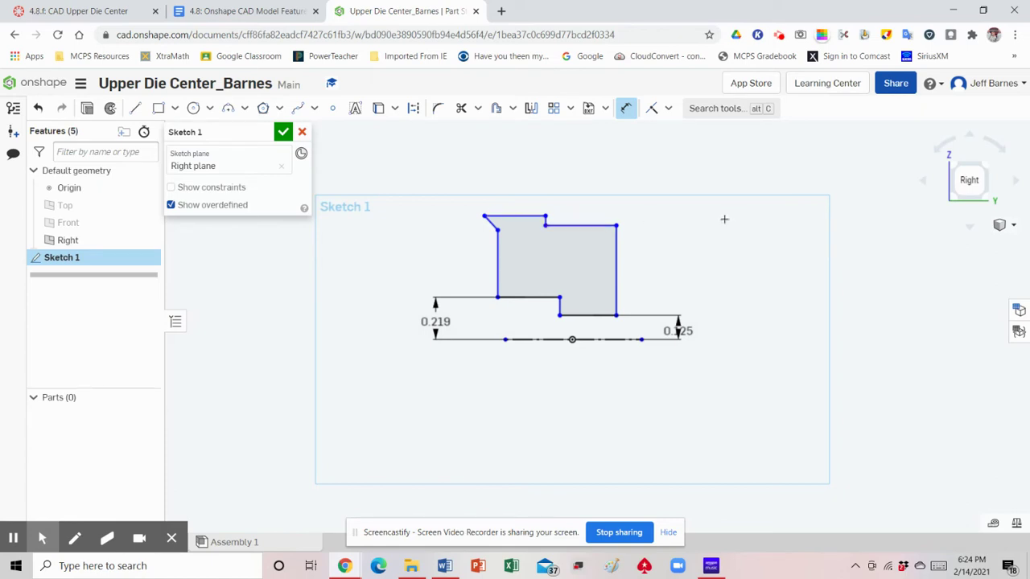
- Check the outer diameters on the part drawing and dimension the profile's upper-right edge from the centerline as 2.0625/2
{"action": "left_click", "coordinate": [241, 11]}
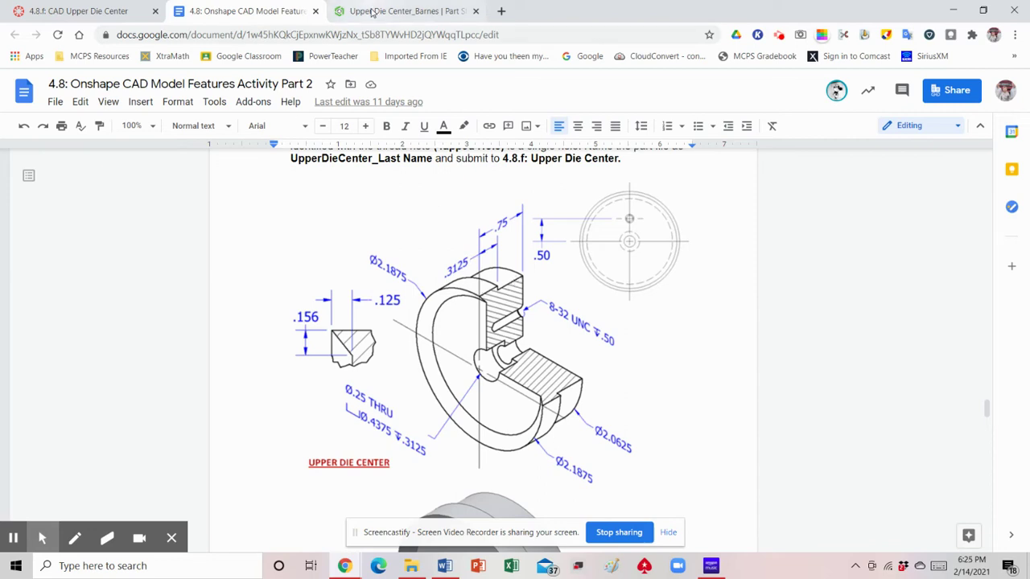
{"action": "left_click", "coordinate": [373, 12]}
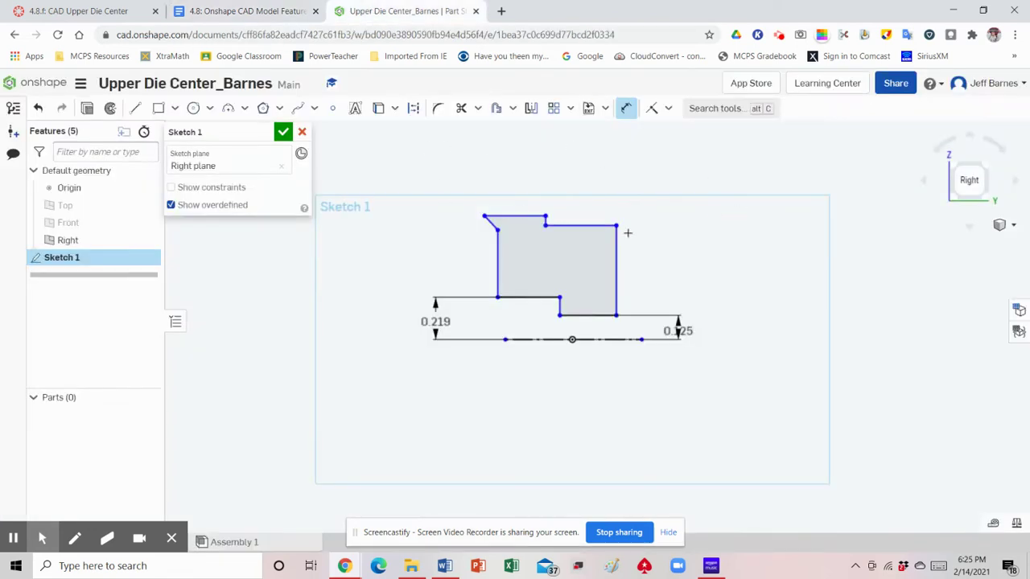
{"action": "left_click", "coordinate": [591, 223]}
{"action": "left_click", "coordinate": [609, 339]}
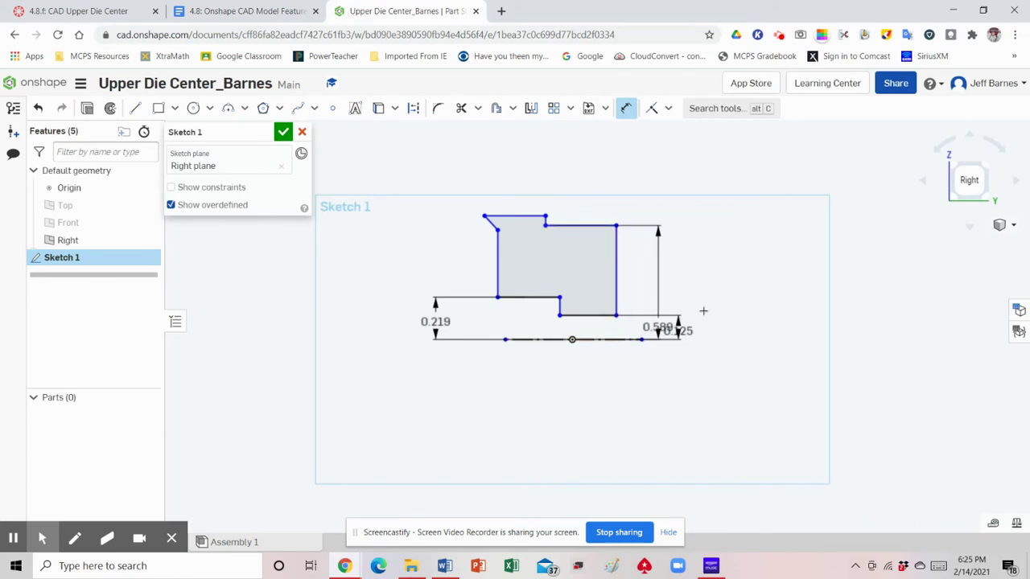
{"action": "left_click", "coordinate": [737, 296]}
{"action": "type", "text": "2.0625/2"}
{"action": "key", "text": "Return"}
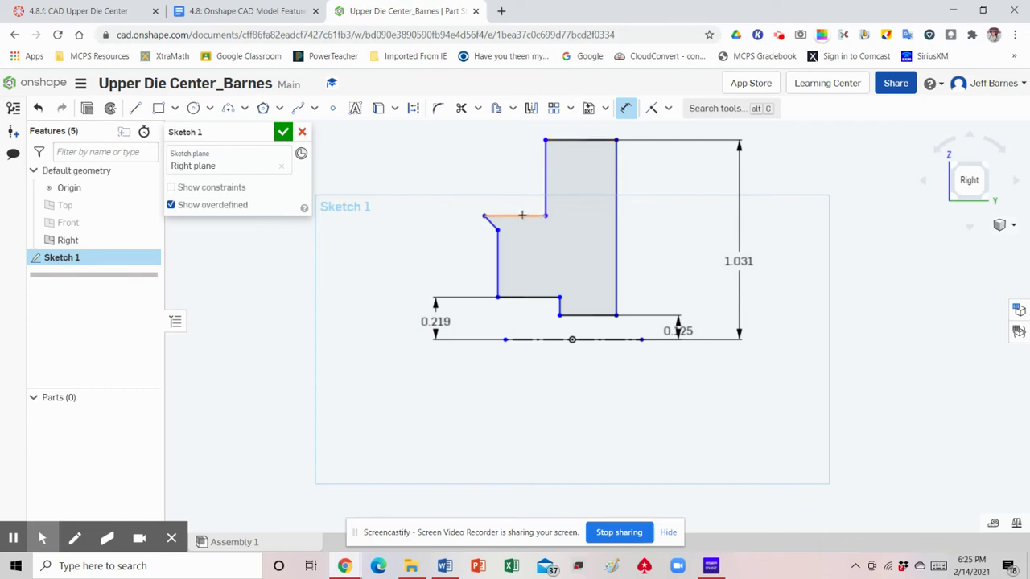
- Raise the profile's upper-left edge above the upper-right edge and dimension it from the centerline as 2.1875/2
{"action": "left_click", "coordinate": [627, 110]}
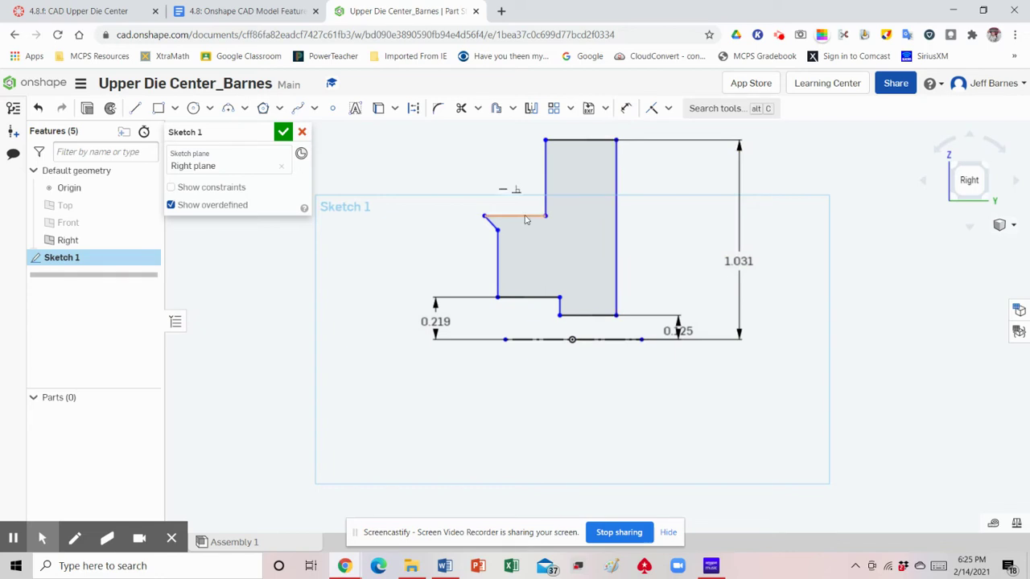
{"action": "left_click_drag", "start_coordinate": [522, 218], "coordinate": [515, 129]}
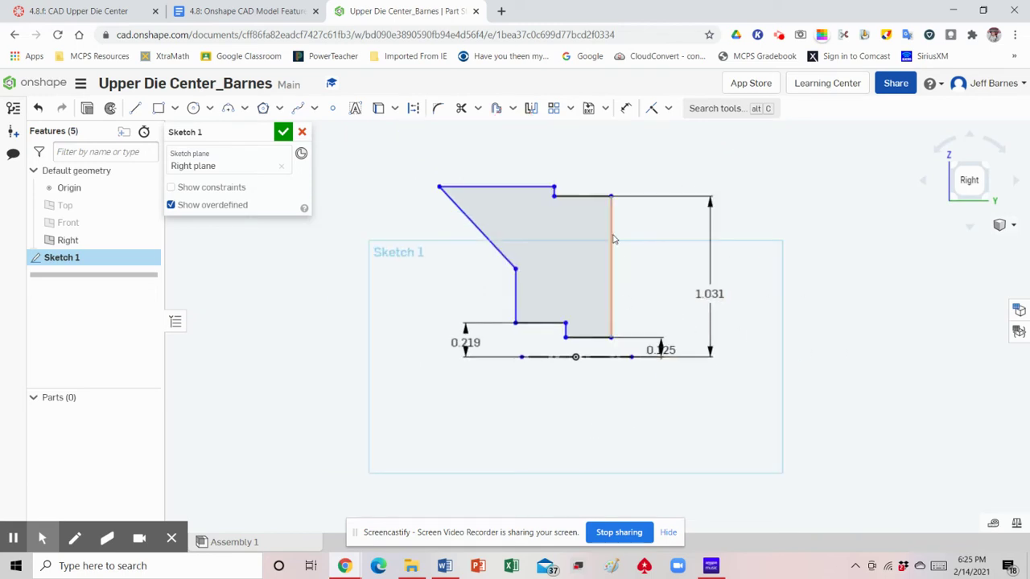
{"action": "left_click", "coordinate": [626, 107]}
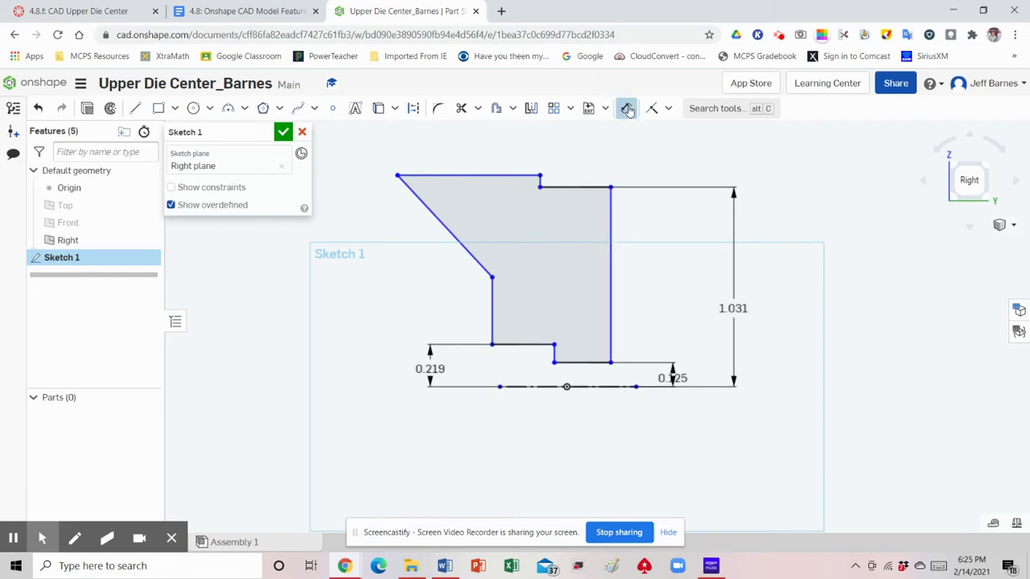
{"action": "left_click", "coordinate": [535, 386]}
{"action": "left_click", "coordinate": [485, 174]}
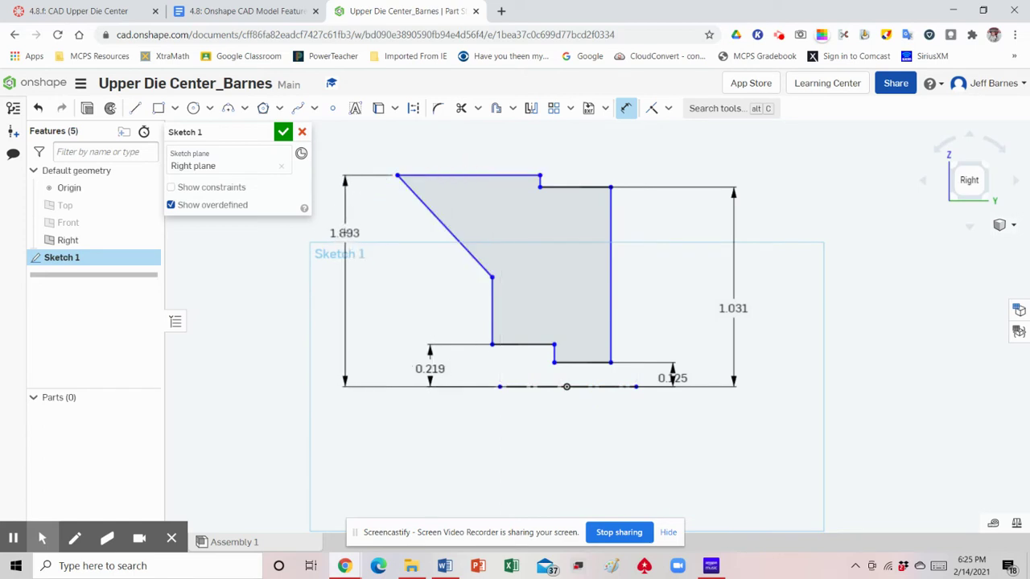
{"action": "left_click", "coordinate": [344, 233]}
{"action": "type", "text": "2"}
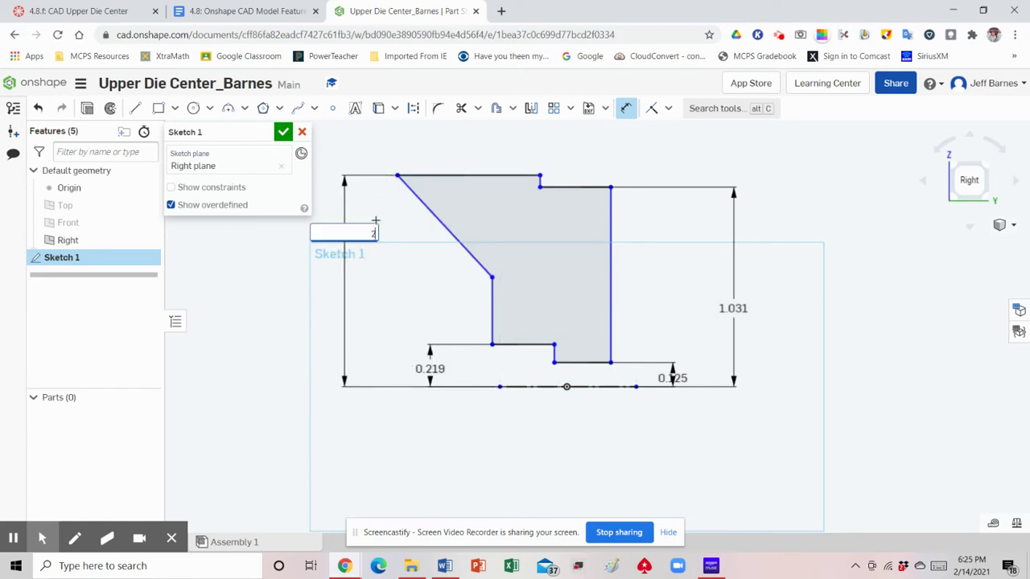
{"action": "type", "text": ".1875/2"}
{"action": "key", "text": "Return"}
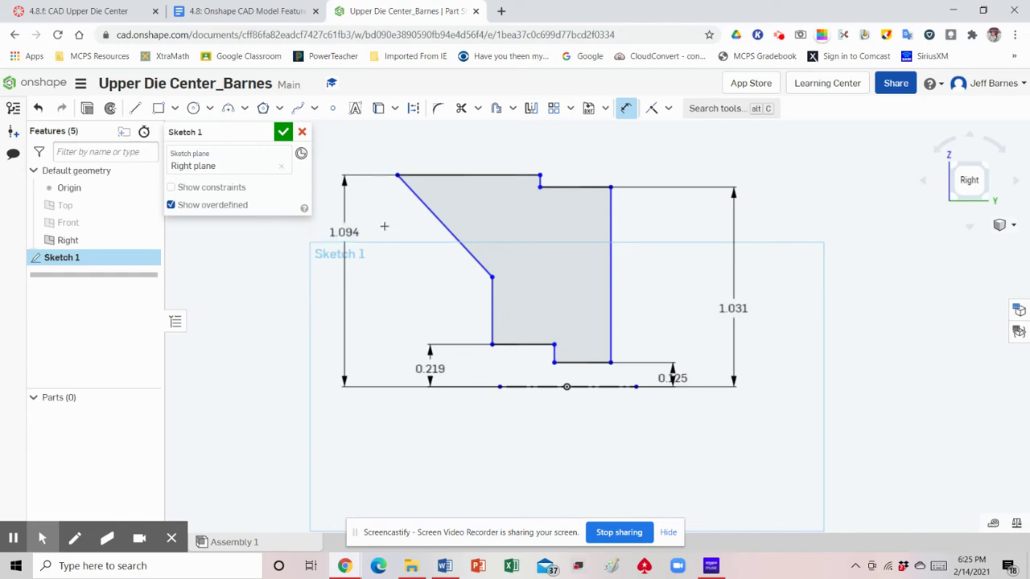
- Check the counterbore depth on the part drawing and dimension the counterbore's horizontal depth as .3125
{"action": "left_click", "coordinate": [234, 12]}
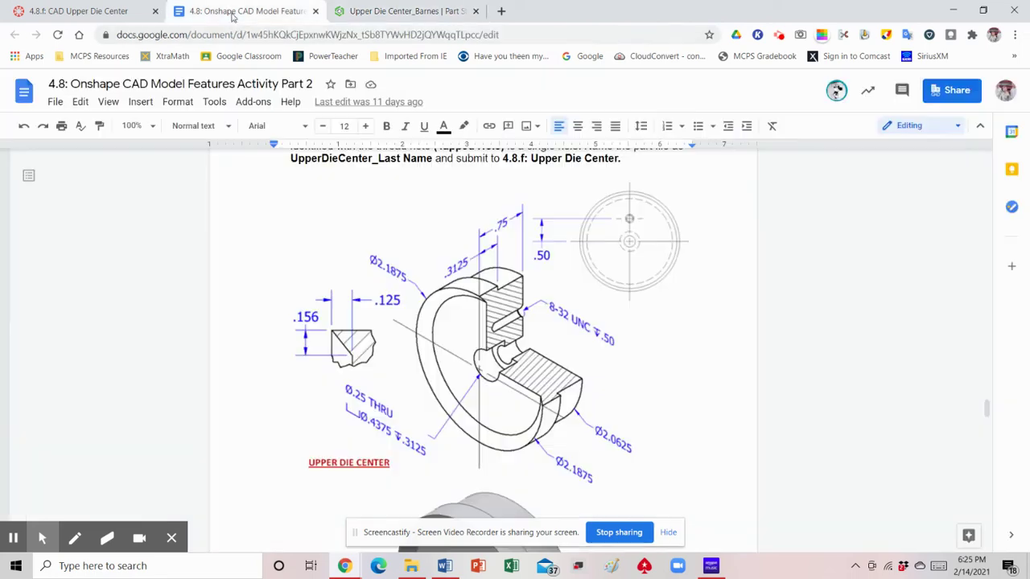
{"action": "left_click", "coordinate": [374, 11]}
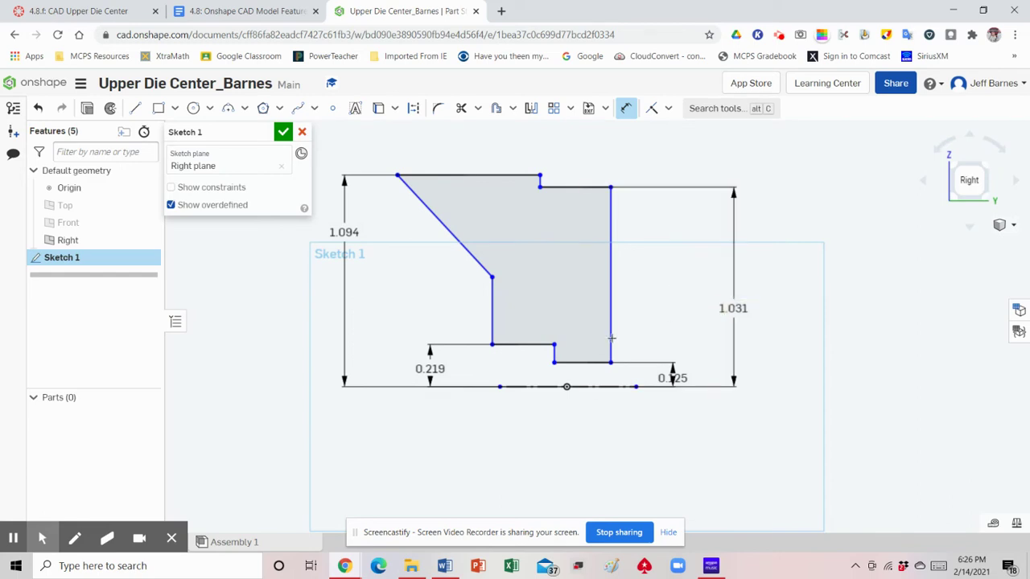
{"action": "left_click", "coordinate": [237, 12]}
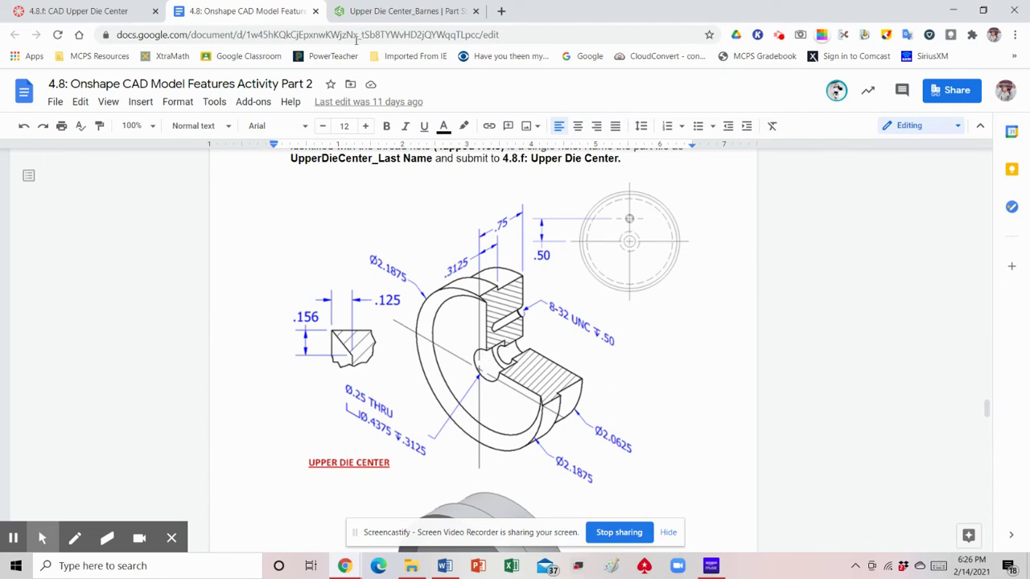
{"action": "left_click", "coordinate": [414, 11]}
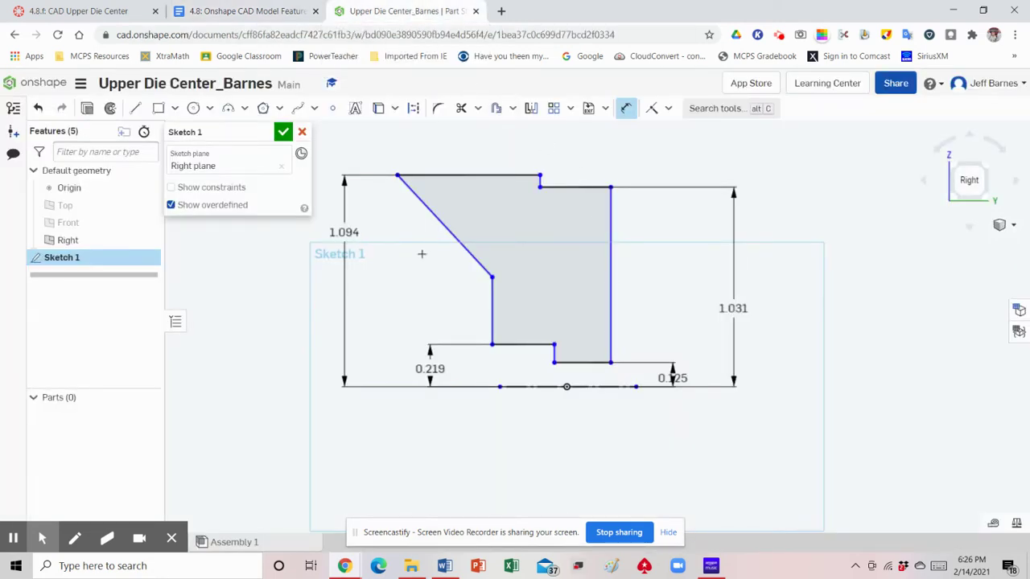
{"action": "left_click", "coordinate": [343, 232]}
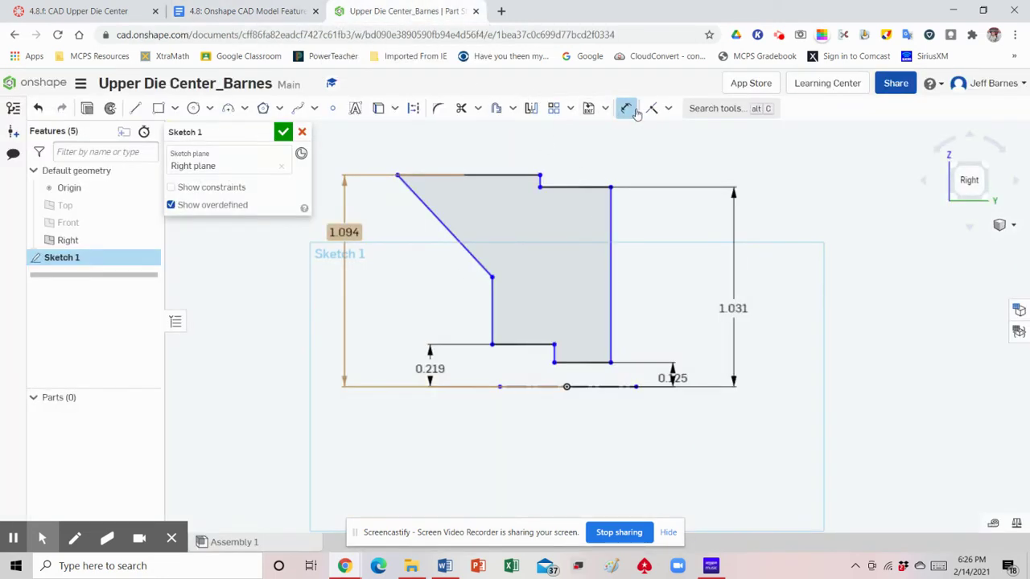
{"action": "key", "text": "Escape"}
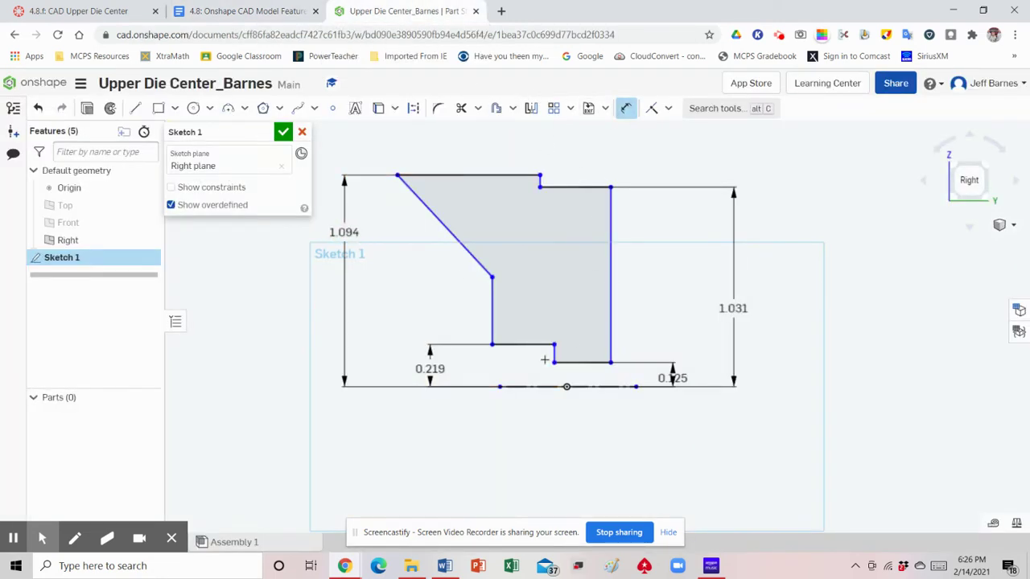
{"action": "left_click", "coordinate": [492, 331]}
{"action": "left_click", "coordinate": [554, 349]}
{"action": "left_click", "coordinate": [529, 419]}
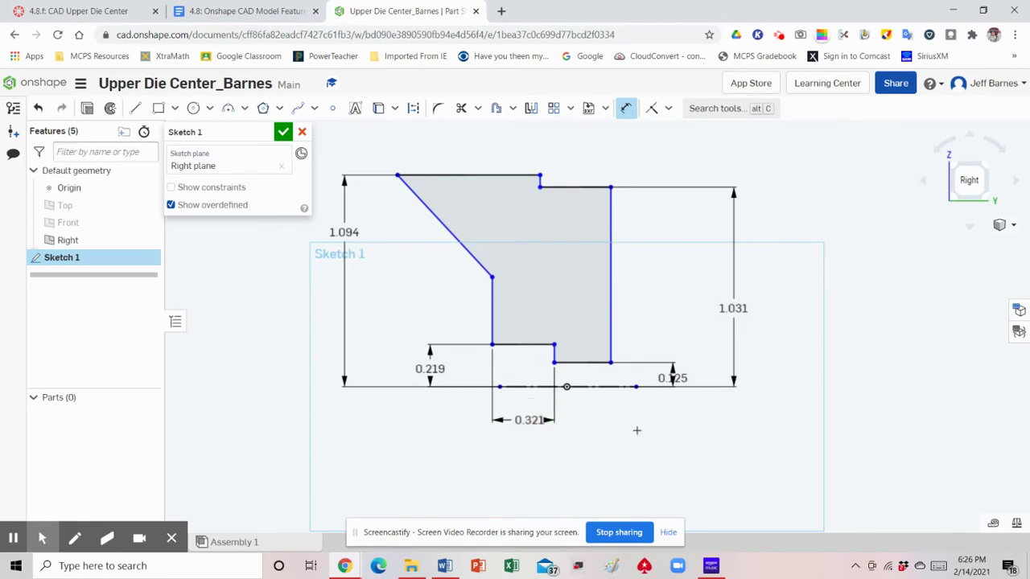
{"action": "key", "text": "BackSpace"}
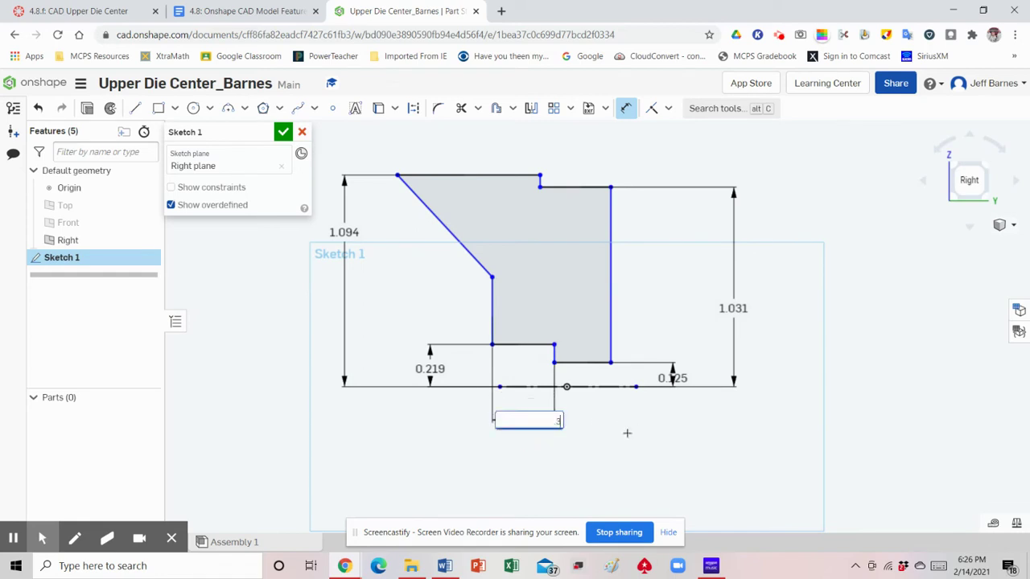
{"action": "type", "text": ".3125"}
{"action": "key", "text": "Return"}
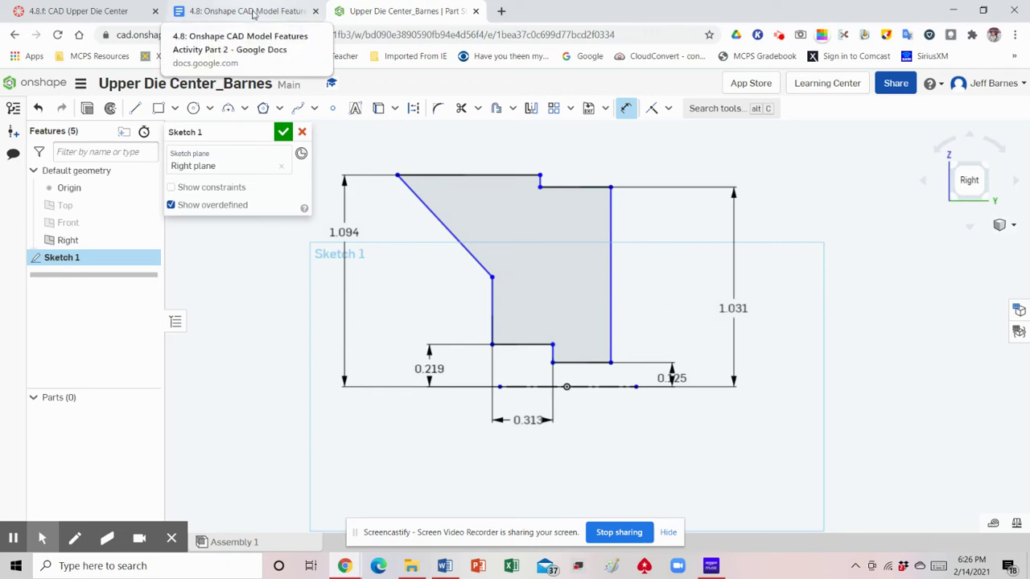
- Check the chamfer detail on the part drawing and dimension the slanted edge's vertical height as .156
{"action": "left_click", "coordinate": [254, 15]}
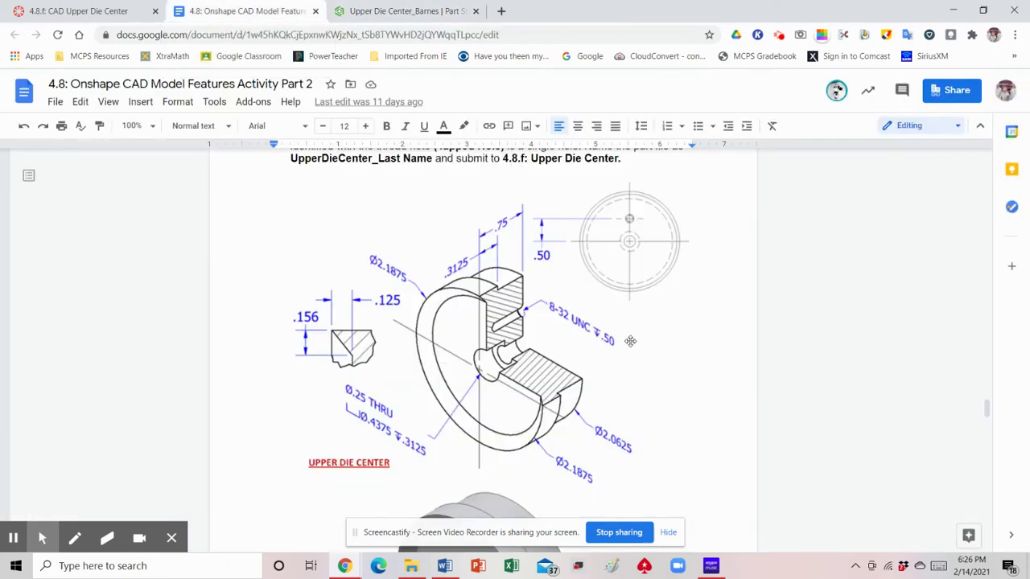
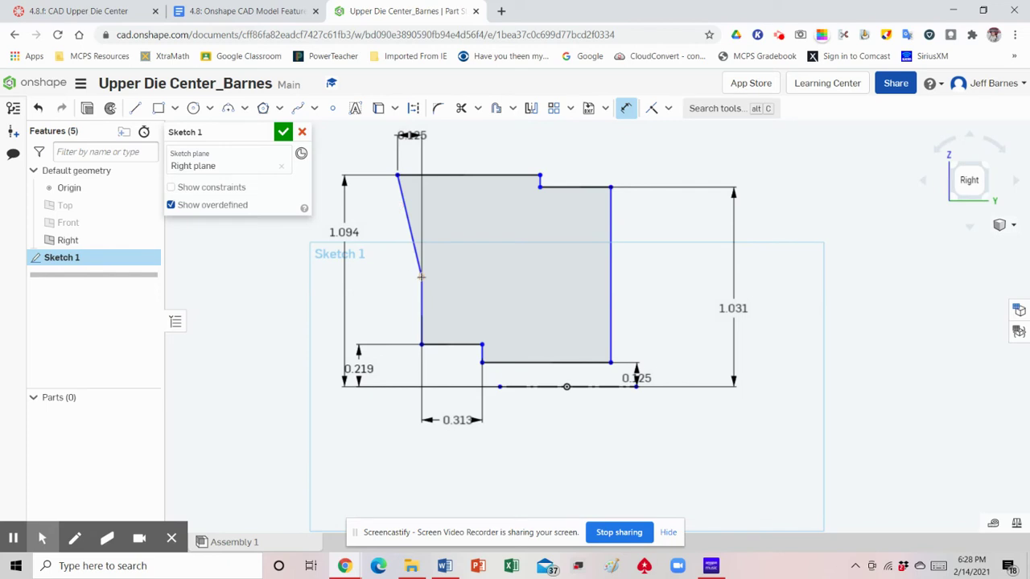
{"action": "left_click", "coordinate": [419, 276]}
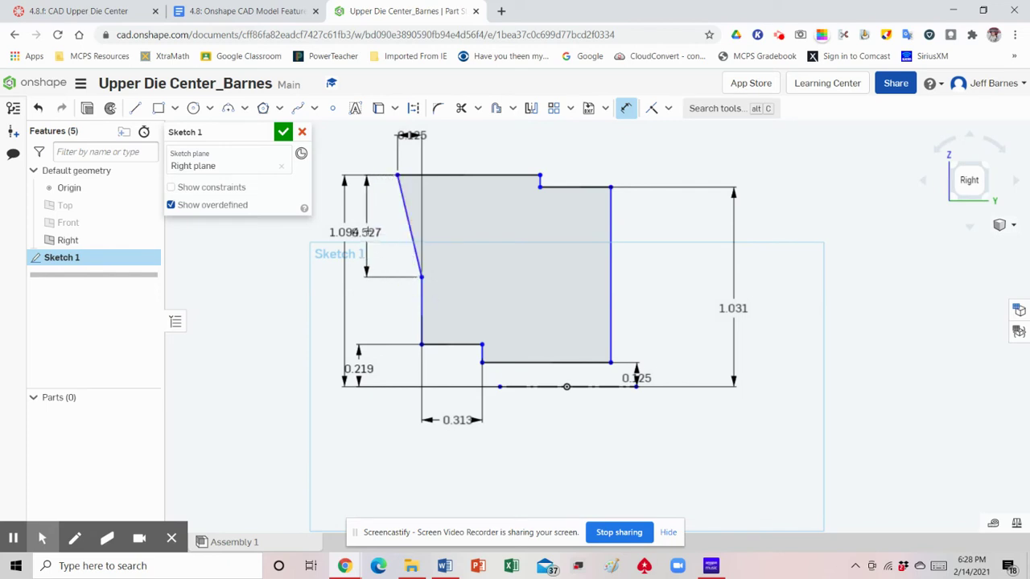
{"action": "left_click", "coordinate": [376, 233]}
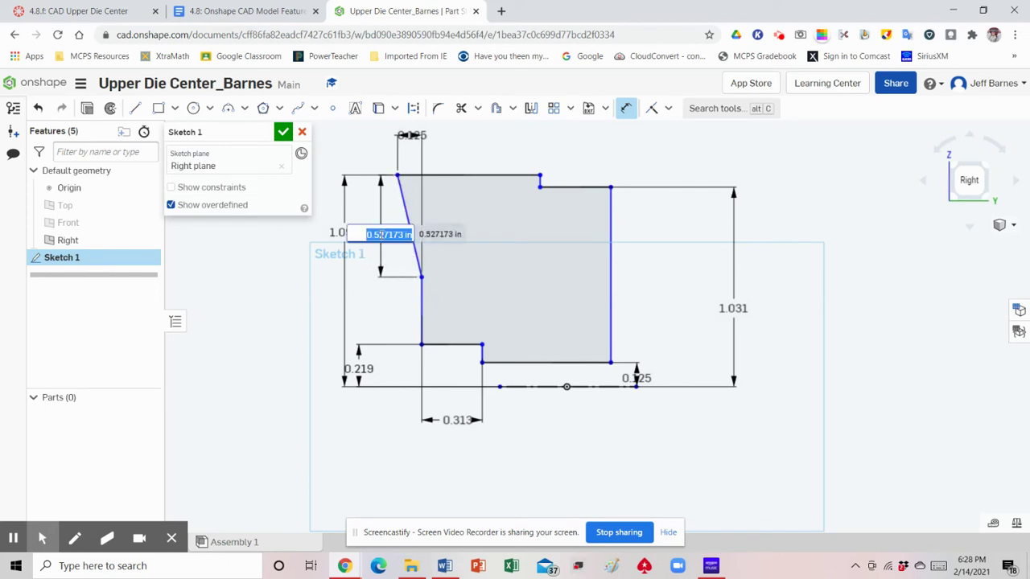
{"action": "key", "text": "BackSpace"}
{"action": "type", "text": ".156"}
{"action": "key", "text": "Return"}
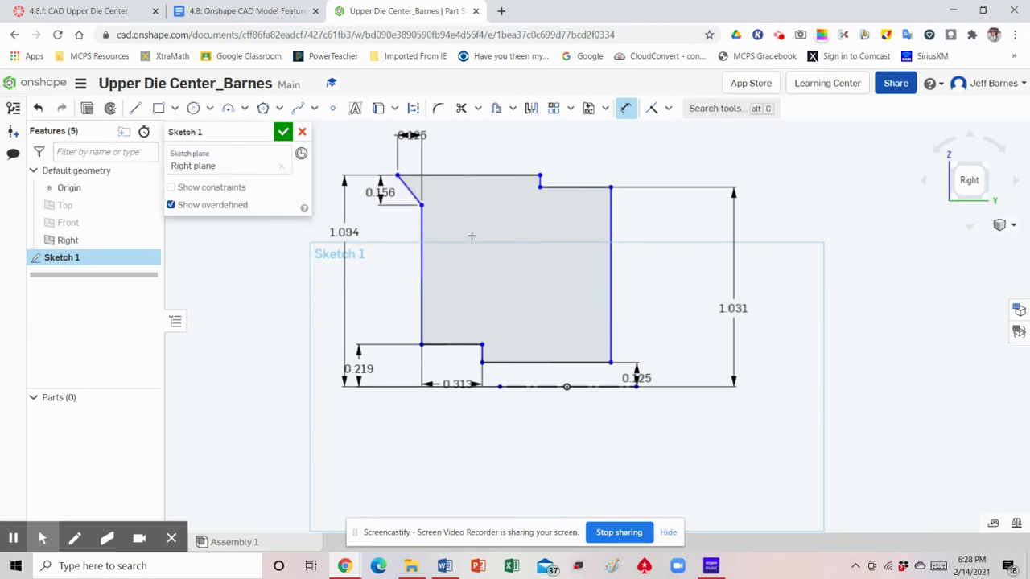
- Check the rim width on the part drawing and dimension the profile's raised upper-left edge as .3125
{"action": "left_click", "coordinate": [201, 11]}
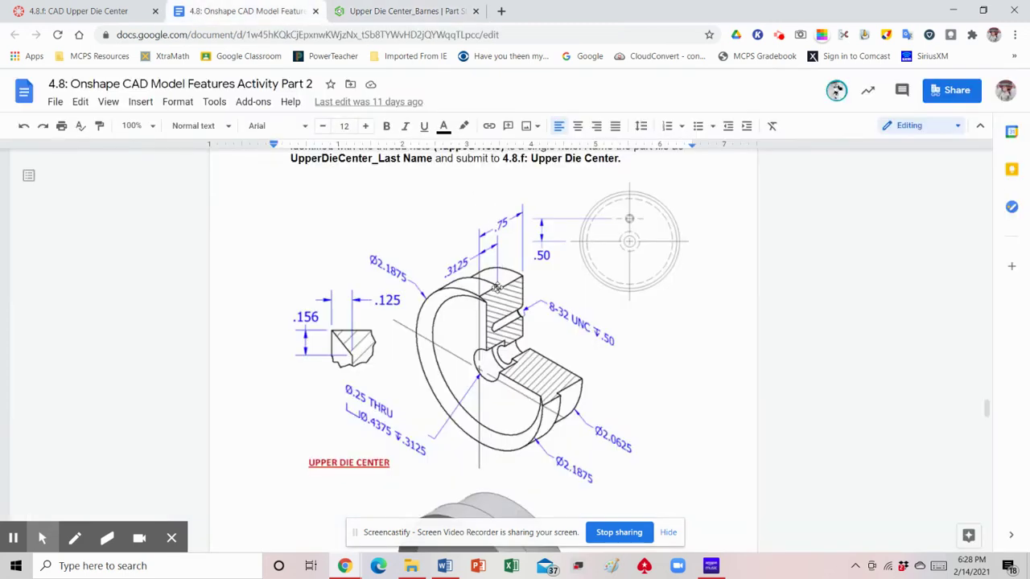
{"action": "left_click", "coordinate": [386, 11]}
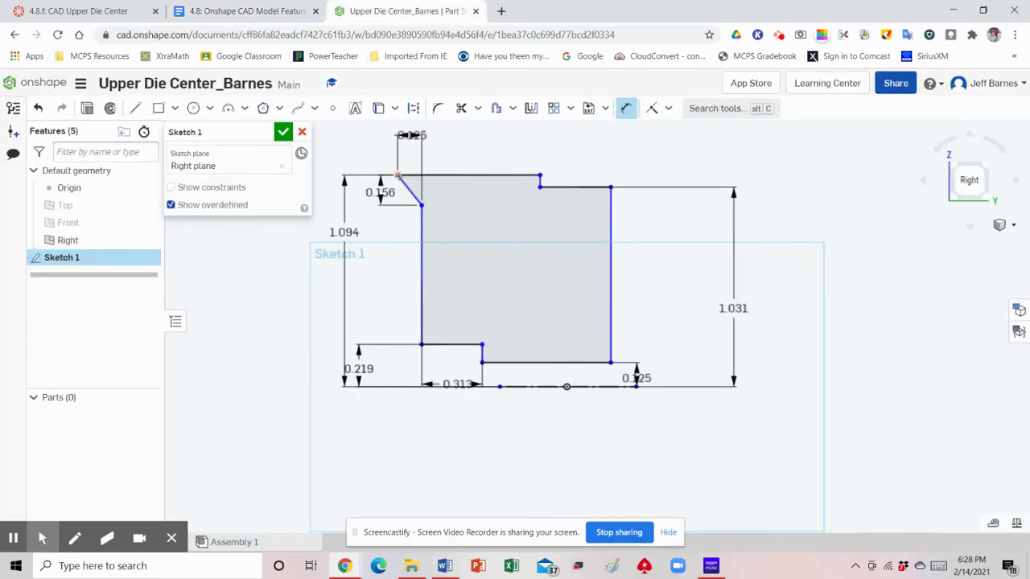
{"action": "left_click", "coordinate": [540, 175]}
{"action": "left_click", "coordinate": [398, 176]}
{"action": "left_click", "coordinate": [490, 156]}
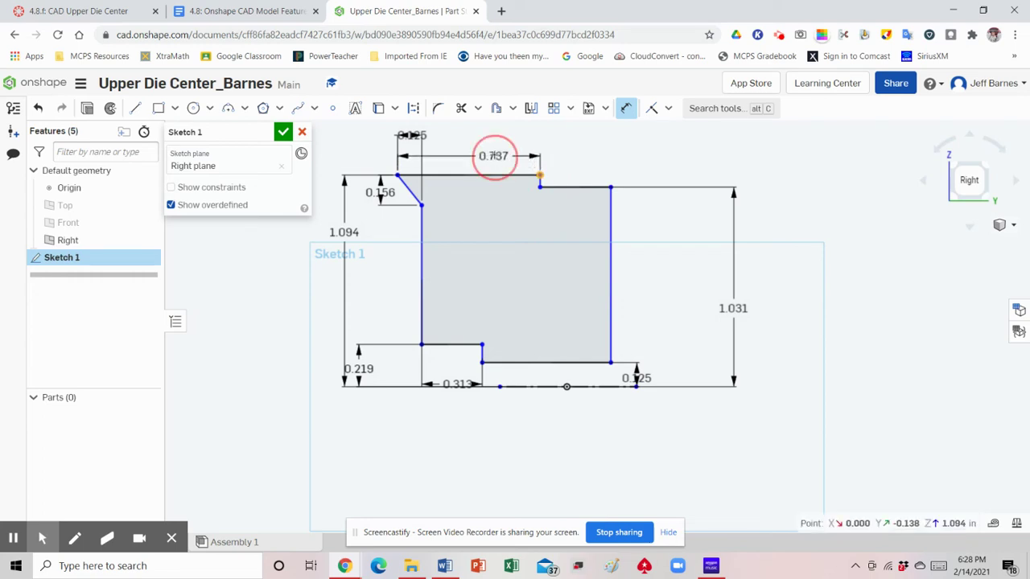
{"action": "key", "text": "BackSpace"}
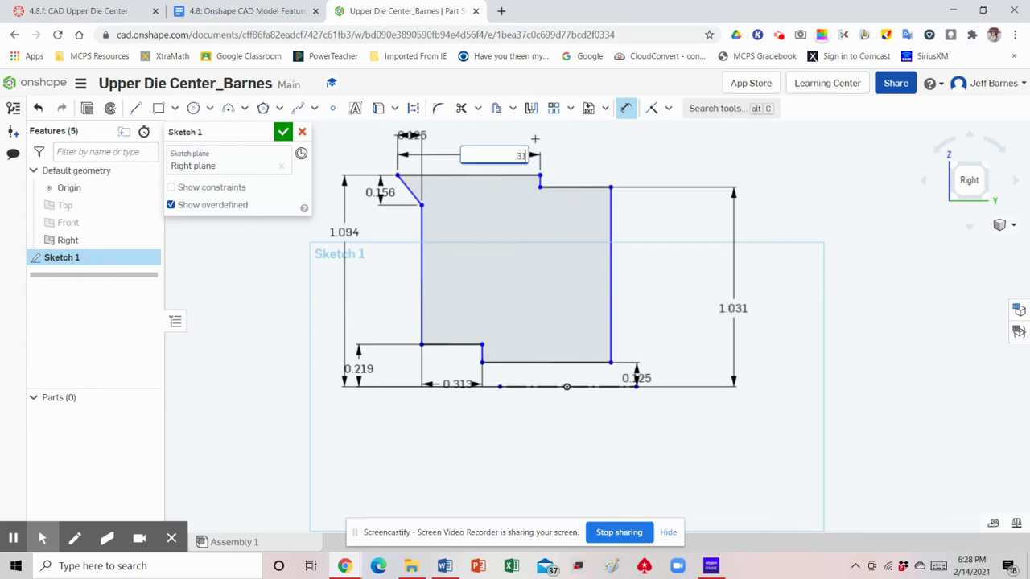
{"action": "key", "text": "Return"}
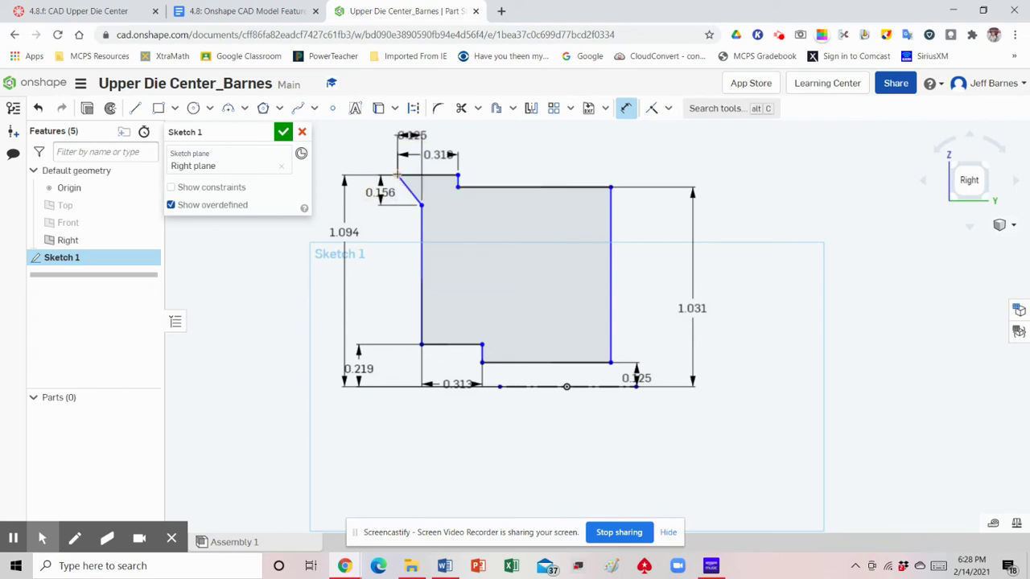
- Dimension the profile's overall width from its upper-left corner to its upper-right corner as .75
{"action": "left_click", "coordinate": [612, 187]}
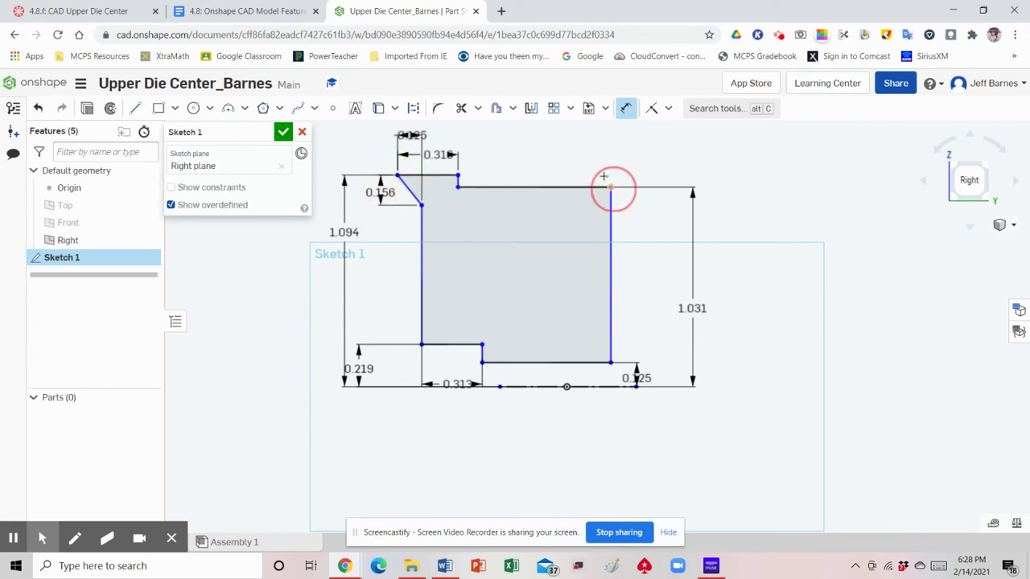
{"action": "scroll", "coordinate": [581, 147], "scroll_direction": "up", "scroll_amount": 1}
{"action": "scroll", "coordinate": [586, 150], "scroll_direction": "down", "scroll_amount": 2}
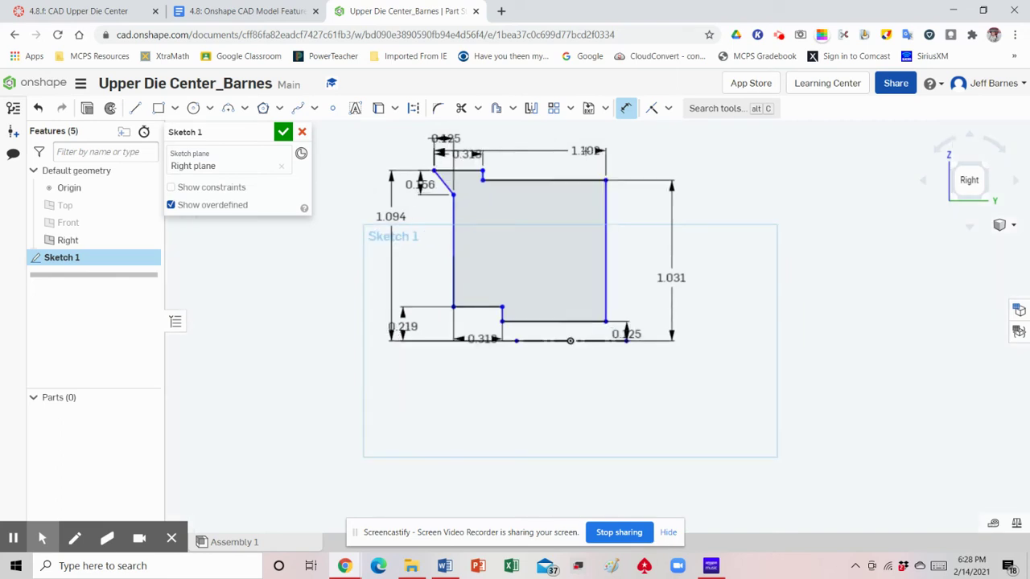
{"action": "scroll", "coordinate": [571, 165], "scroll_direction": "down", "scroll_amount": 1}
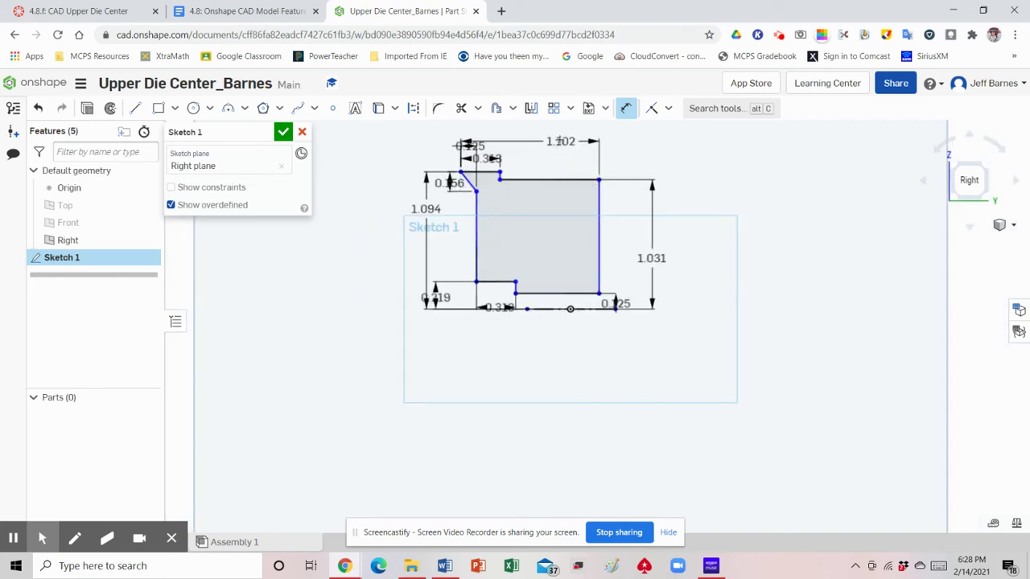
{"action": "scroll", "coordinate": [558, 138], "scroll_direction": "up", "scroll_amount": 1}
{"action": "scroll", "coordinate": [549, 138], "scroll_direction": "up", "scroll_amount": 1}
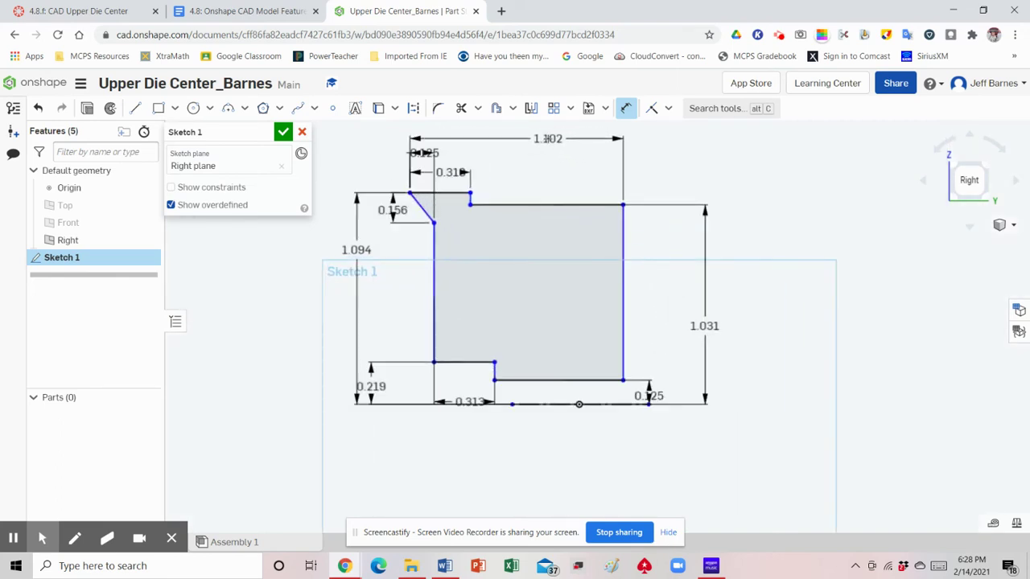
{"action": "left_click", "coordinate": [531, 140]}
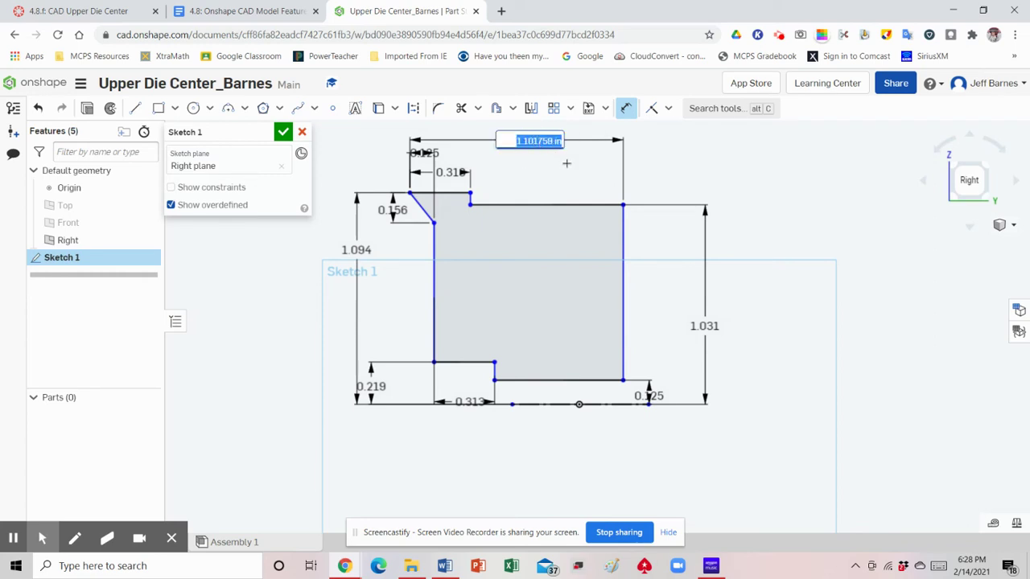
{"action": "key", "text": "BackSpace"}
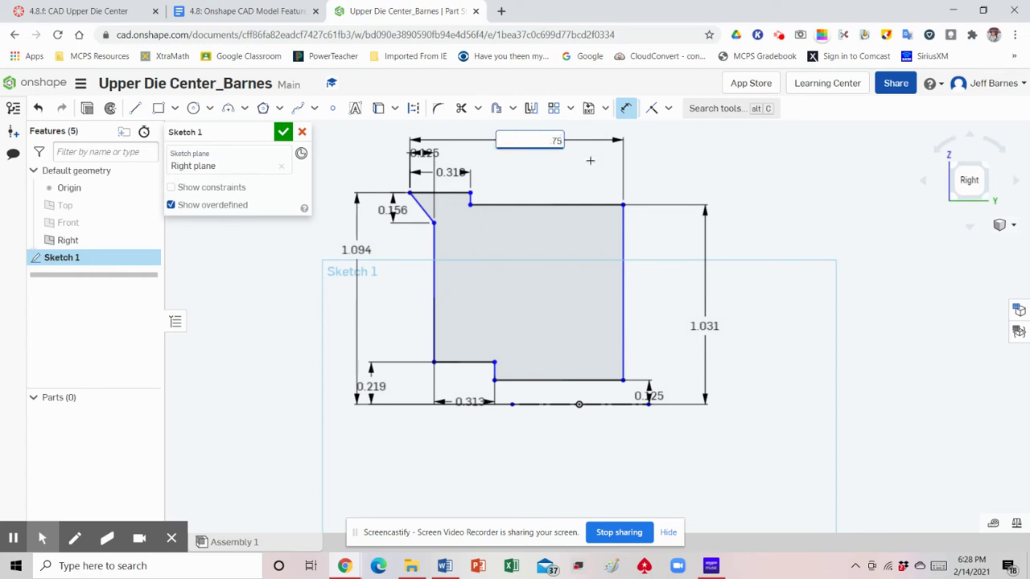
{"action": "type", "text": ".75"}
{"action": "key", "text": "Return"}
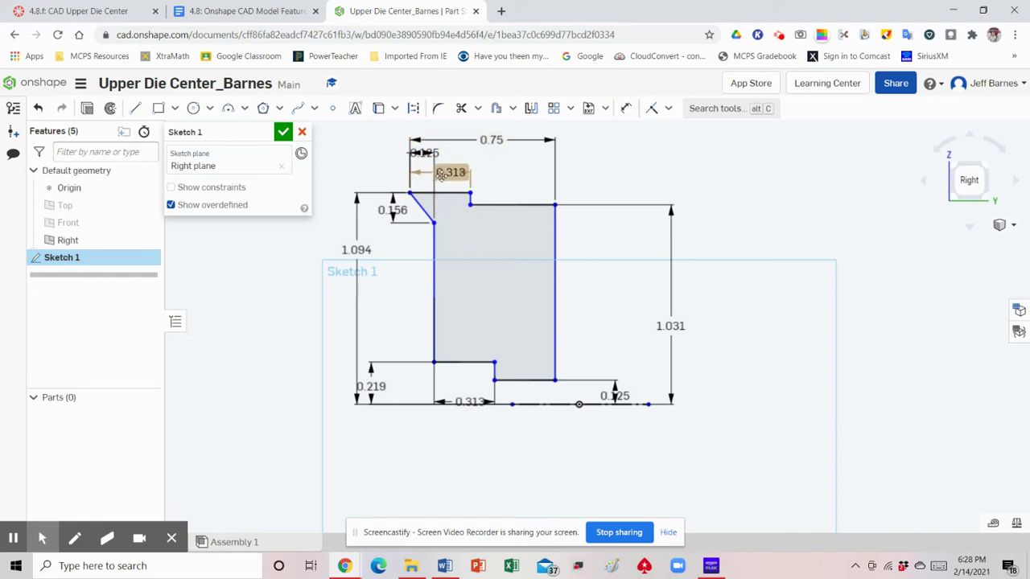
- Reposition the chamfer, rim width, counterbore depth and bore radius dimension labels so they are easy to read
{"action": "left_click", "coordinate": [479, 170]}
{"action": "left_click_drag", "start_coordinate": [479, 171], "coordinate": [499, 169]}
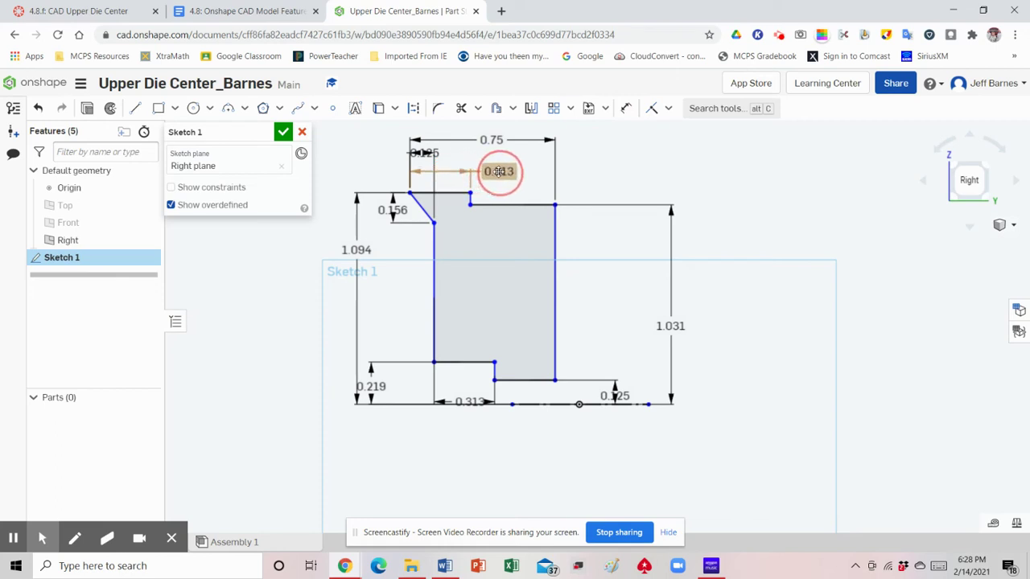
{"action": "left_click", "coordinate": [422, 153]}
{"action": "left_click_drag", "start_coordinate": [432, 155], "coordinate": [386, 156]}
{"action": "left_click_drag", "start_coordinate": [391, 208], "coordinate": [397, 243]}
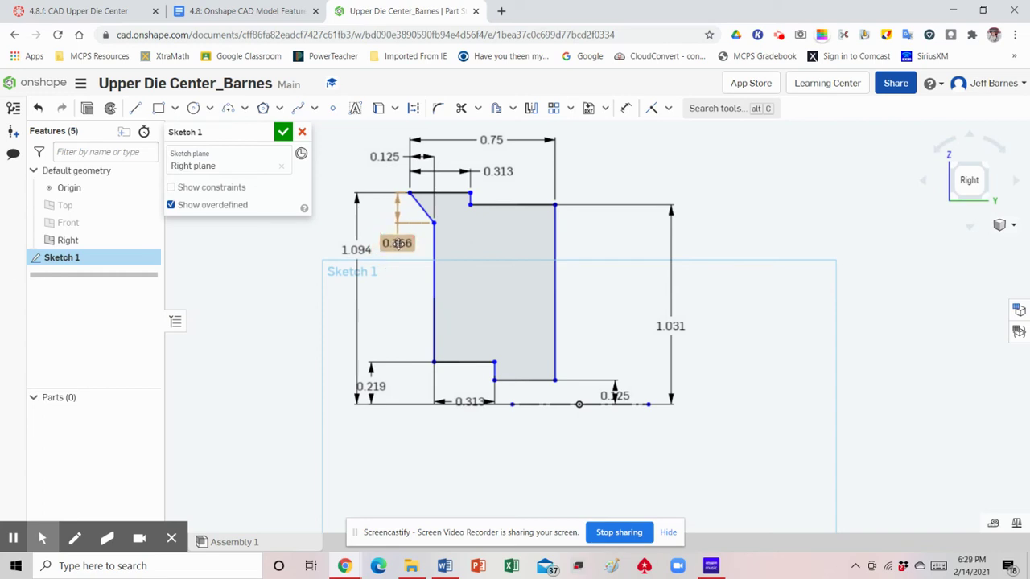
{"action": "left_click", "coordinate": [471, 397]}
{"action": "left_click_drag", "start_coordinate": [471, 395], "coordinate": [465, 386]}
{"action": "left_click_drag", "start_coordinate": [614, 395], "coordinate": [613, 366]}
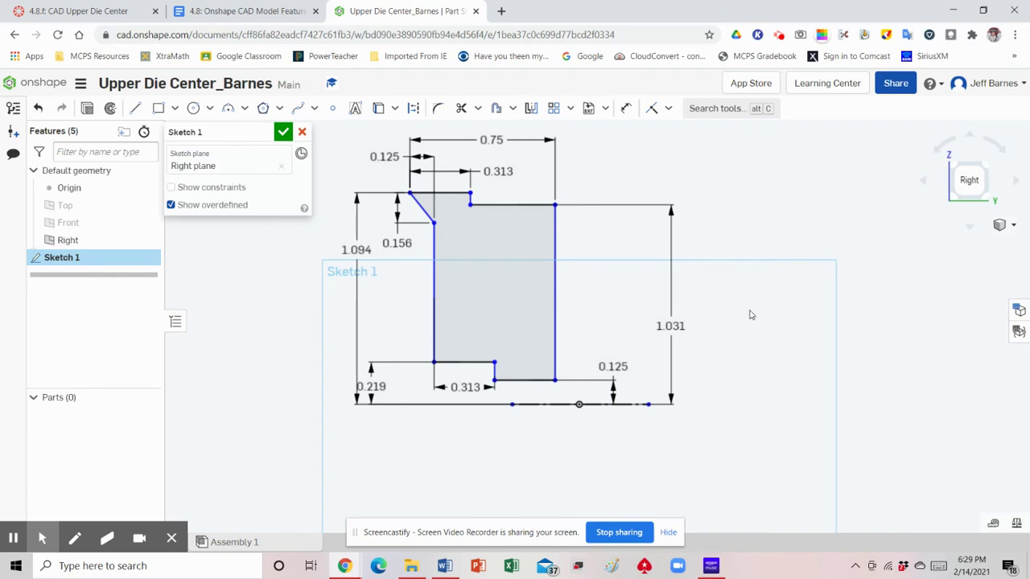
- Compare the dimensioned profile with the part drawing and finish the sketch
{"action": "left_click", "coordinate": [254, 13]}
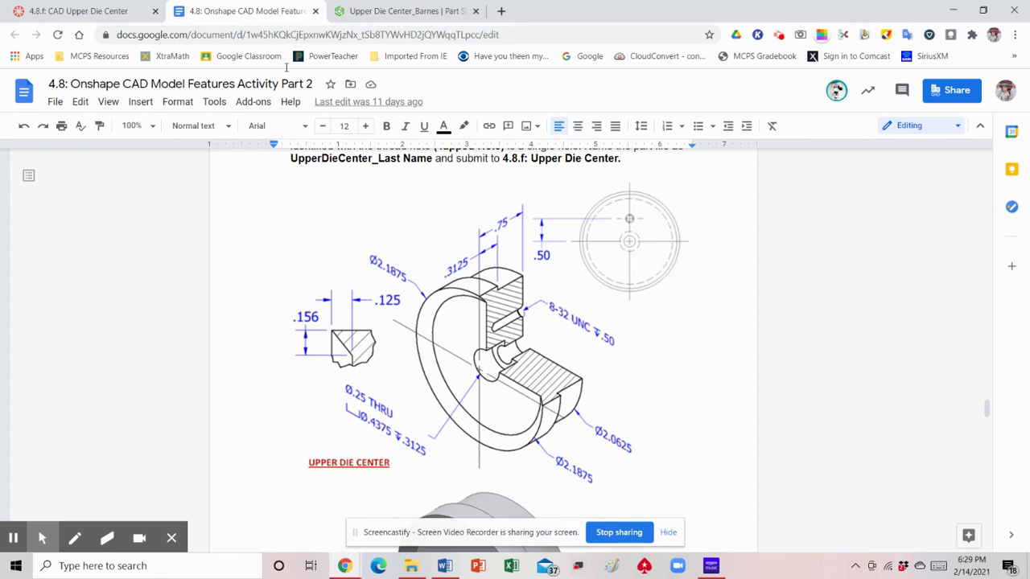
{"action": "left_click", "coordinate": [406, 10]}
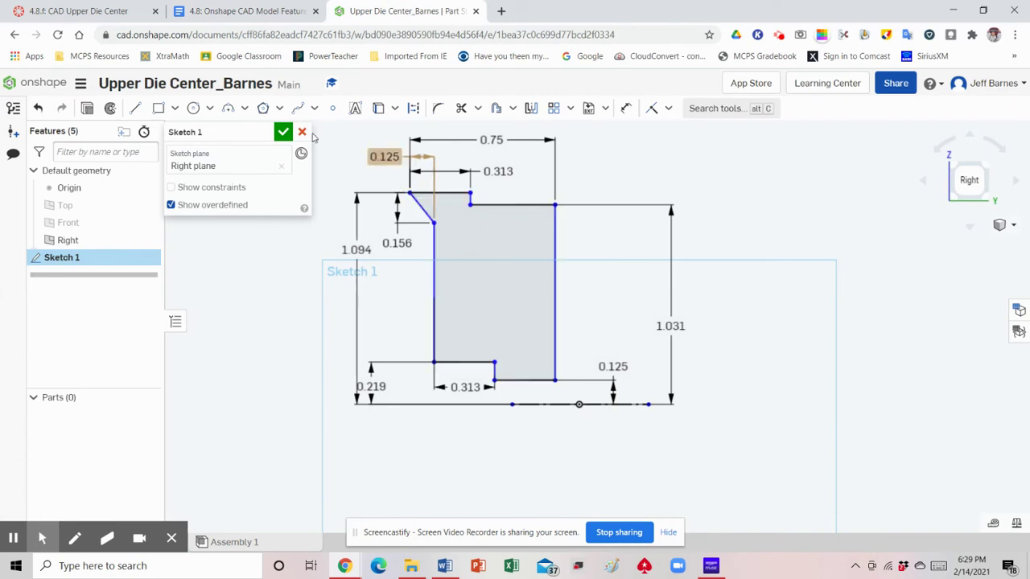
{"action": "left_click", "coordinate": [283, 132]}
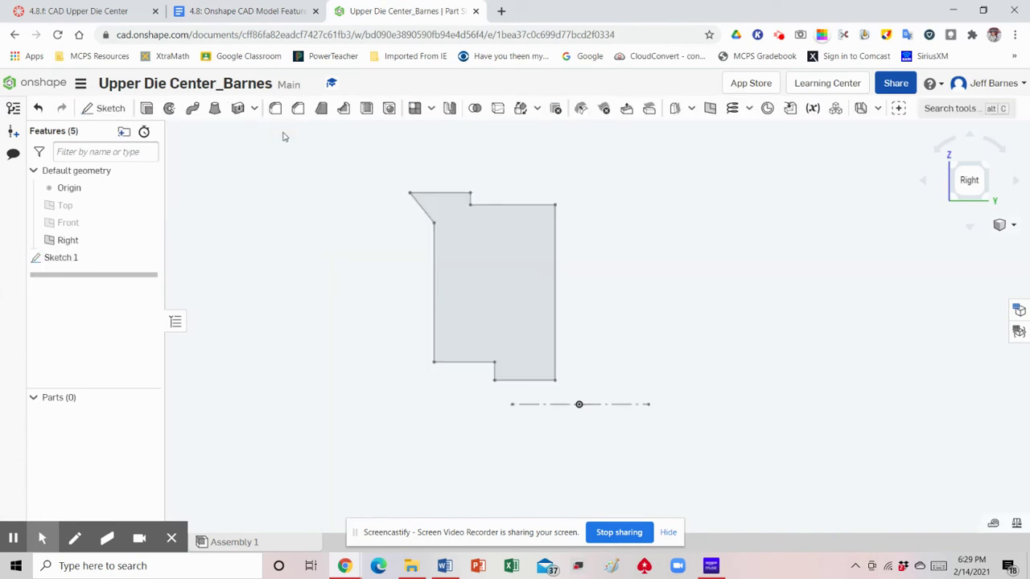
- Revolve the profile region a full turn around the sketch's centerline as a new solid
{"action": "left_click", "coordinate": [1000, 225]}
{"action": "left_click", "coordinate": [957, 242]}
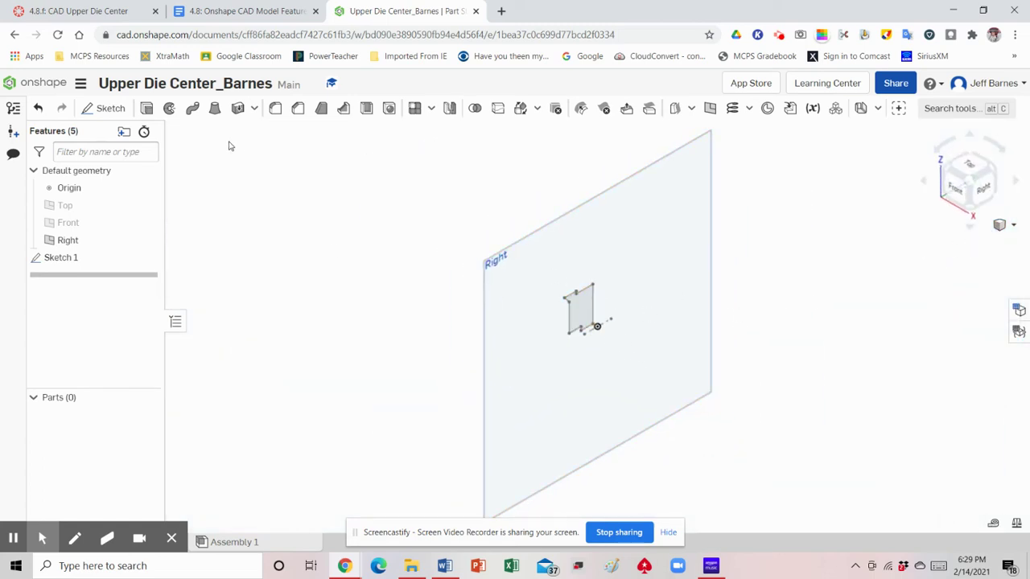
{"action": "left_click", "coordinate": [169, 108]}
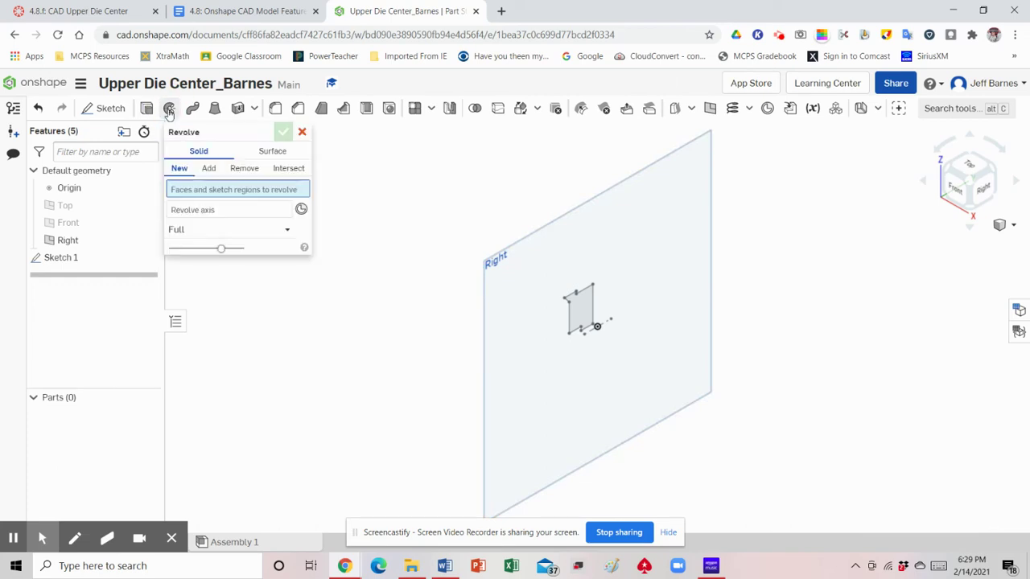
{"action": "left_click", "coordinate": [579, 312]}
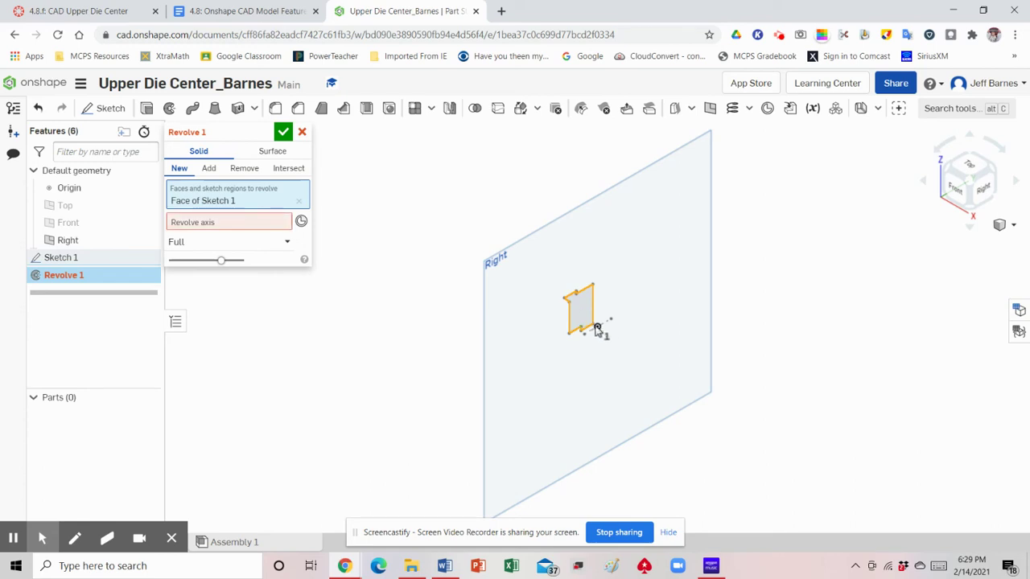
{"action": "left_click", "coordinate": [230, 224]}
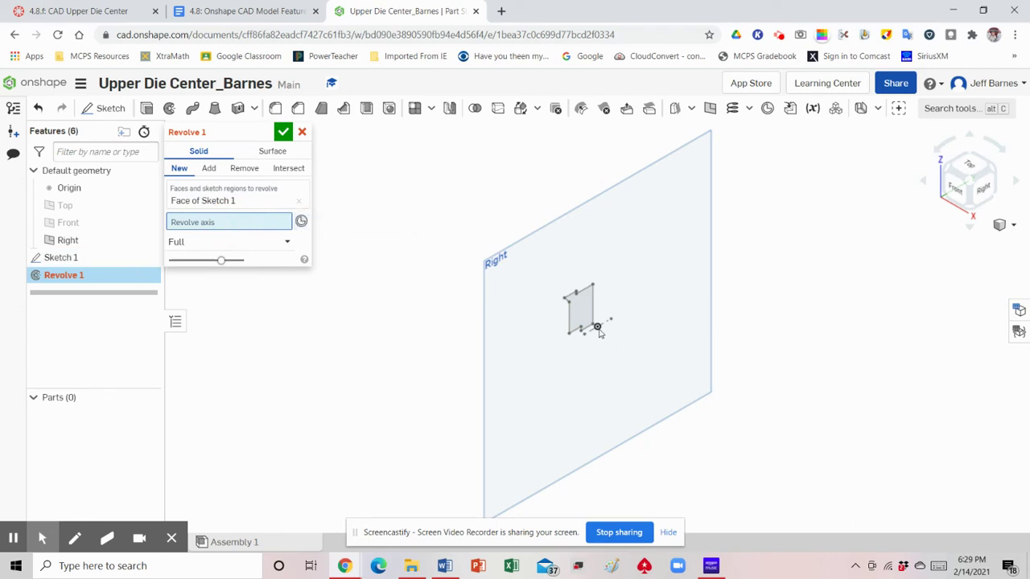
{"action": "scroll", "coordinate": [596, 328], "scroll_direction": "up", "scroll_amount": 4}
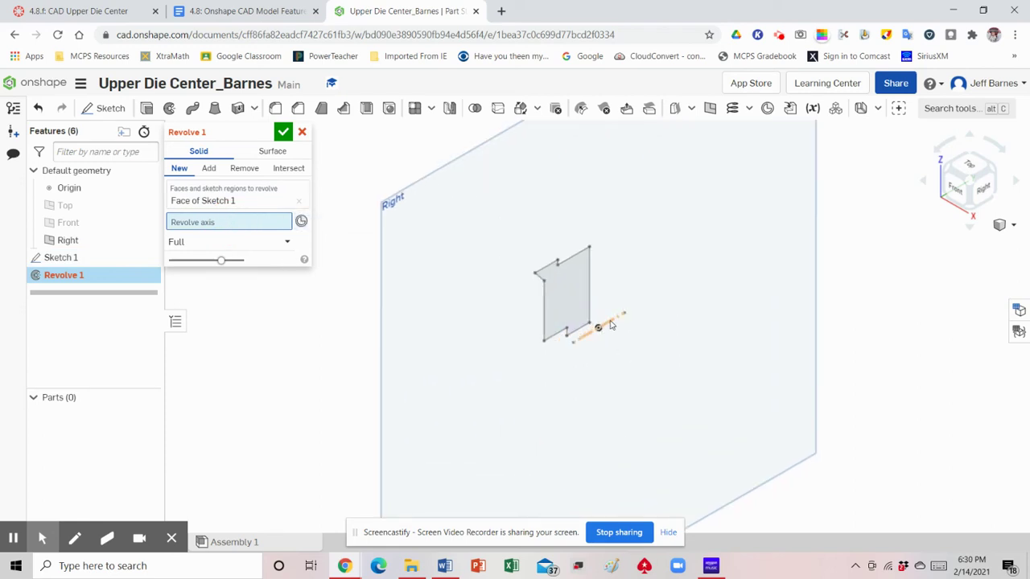
{"action": "left_click", "coordinate": [609, 324]}
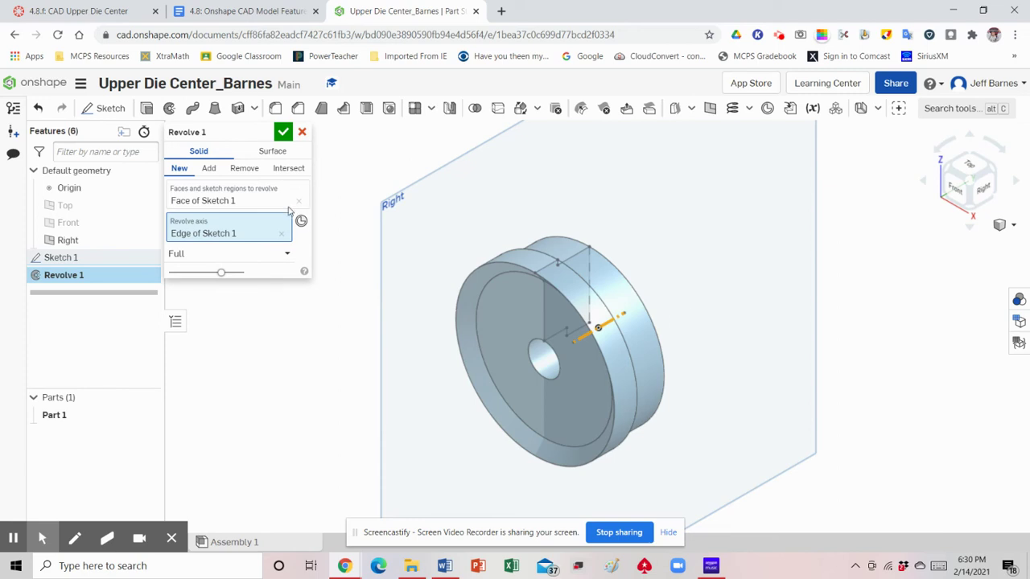
{"action": "left_click", "coordinate": [284, 134]}
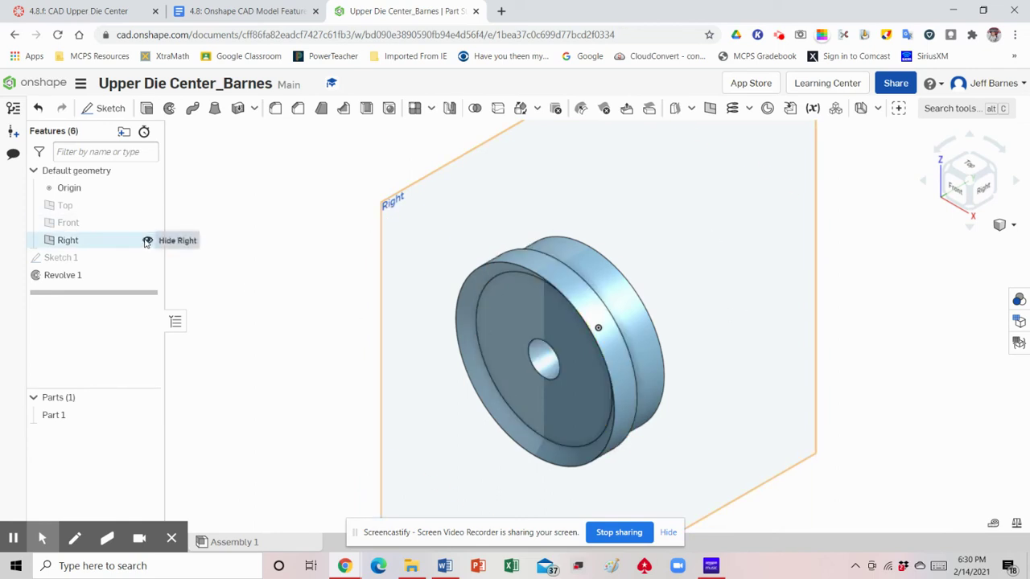
- Hide the Right plane and fit the revolved part in the view
{"action": "left_click", "coordinate": [147, 242]}
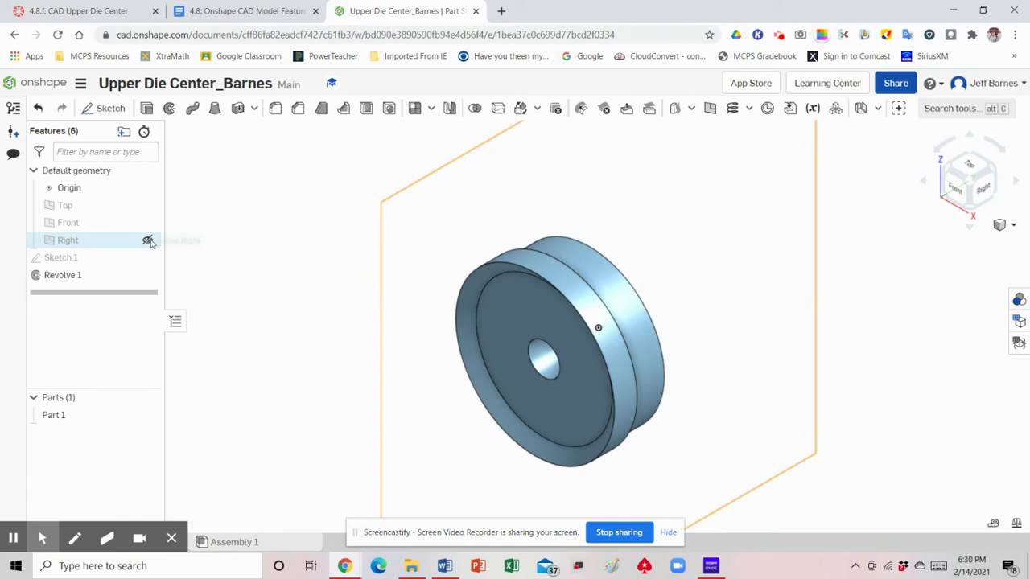
{"action": "left_click", "coordinate": [1002, 224]}
{"action": "left_click", "coordinate": [974, 244]}
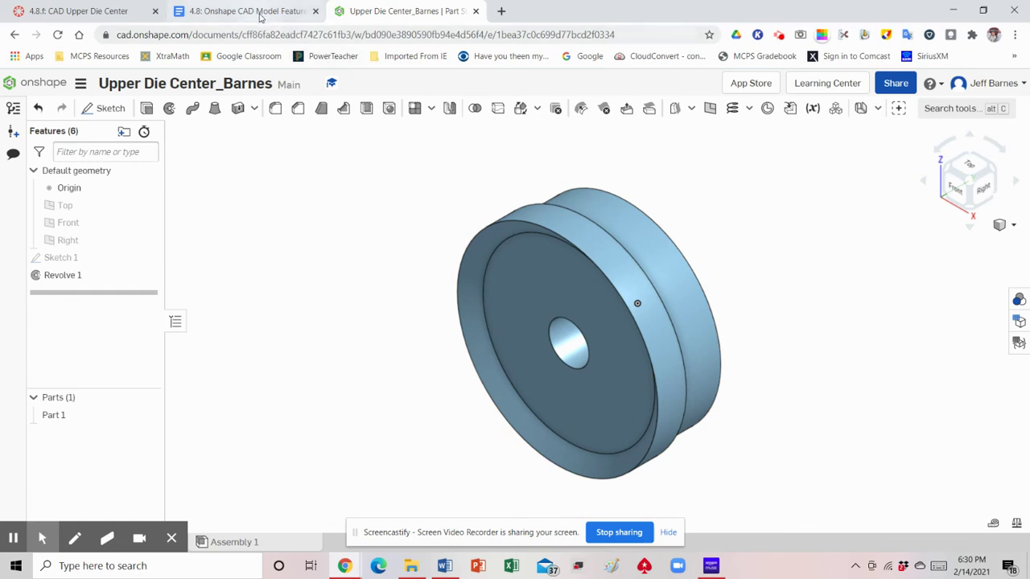
- Check the tapped hole callout on the part drawing and start a sketch on the part's flat back face
{"action": "left_click", "coordinate": [255, 12]}
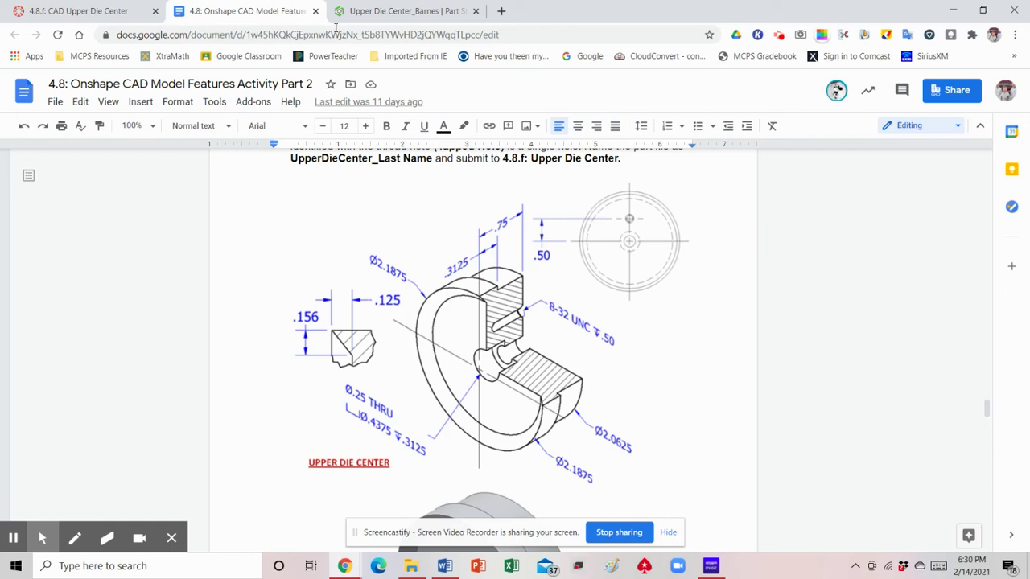
{"action": "left_click", "coordinate": [378, 11]}
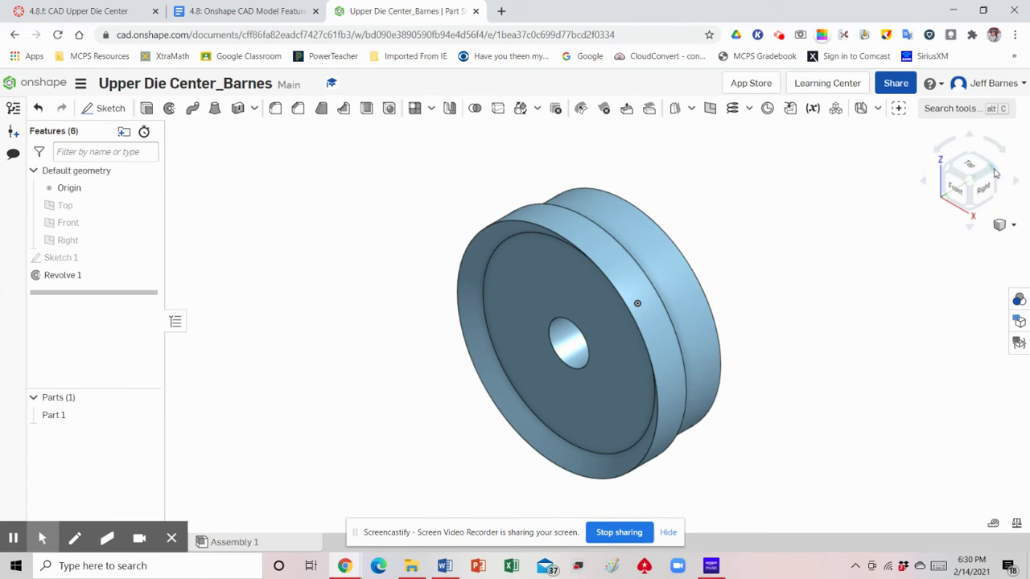
{"action": "left_click", "coordinate": [994, 173]}
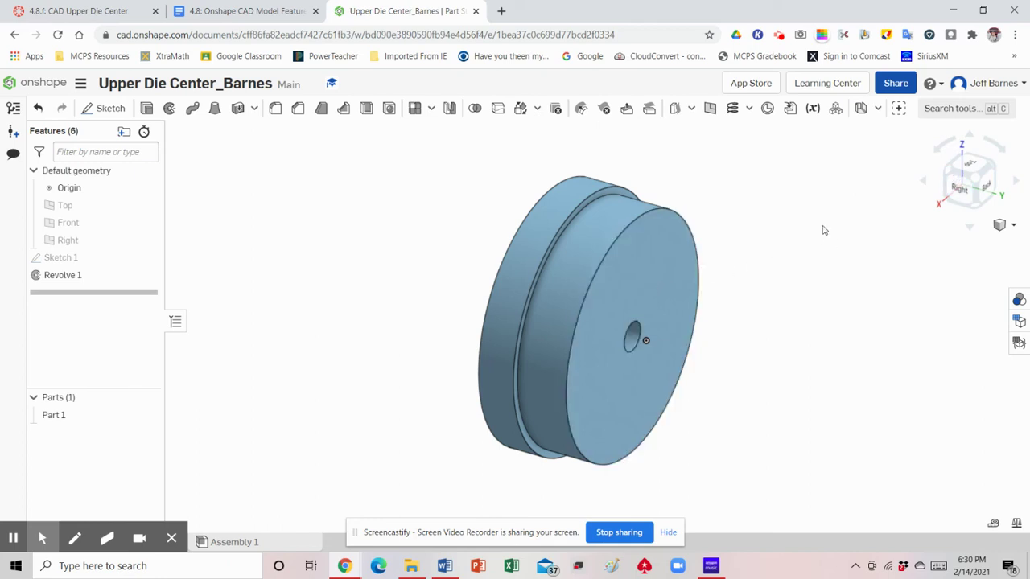
{"action": "left_click", "coordinate": [102, 109]}
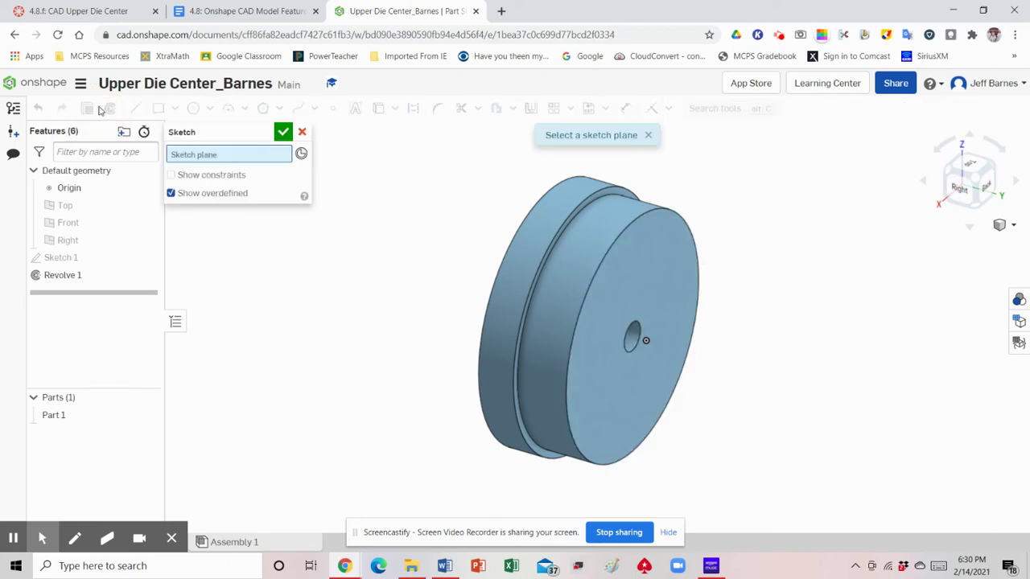
{"action": "left_click", "coordinate": [646, 271]}
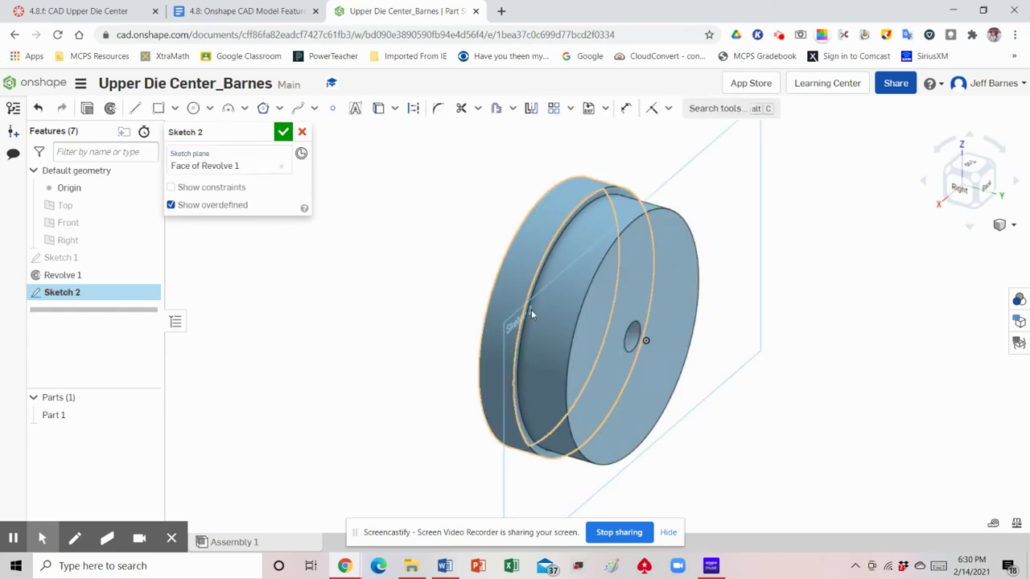
- Place a sketch point on the back face, vertically aligned above the center hole
{"action": "left_click", "coordinate": [986, 187]}
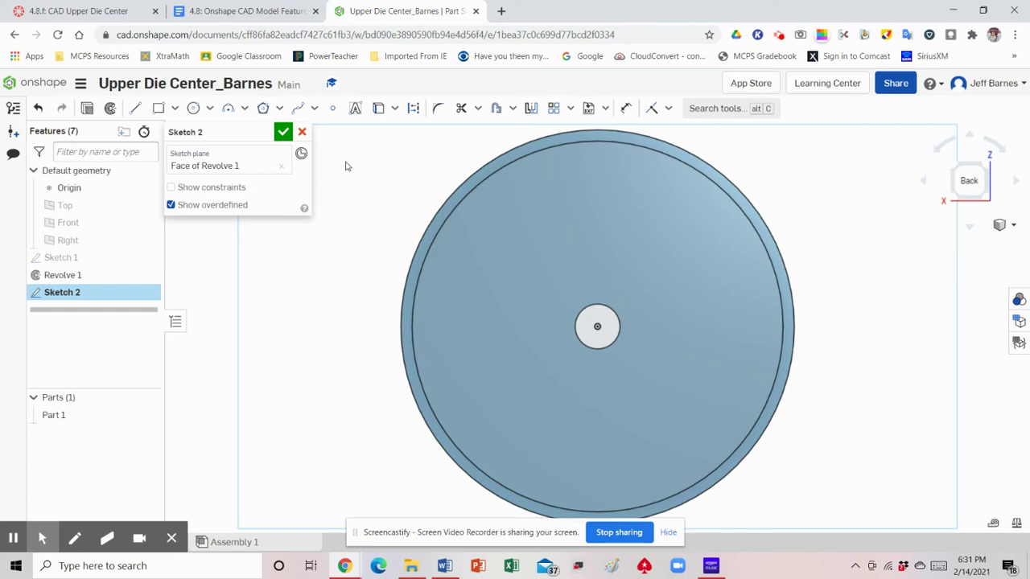
{"action": "left_click", "coordinate": [333, 109]}
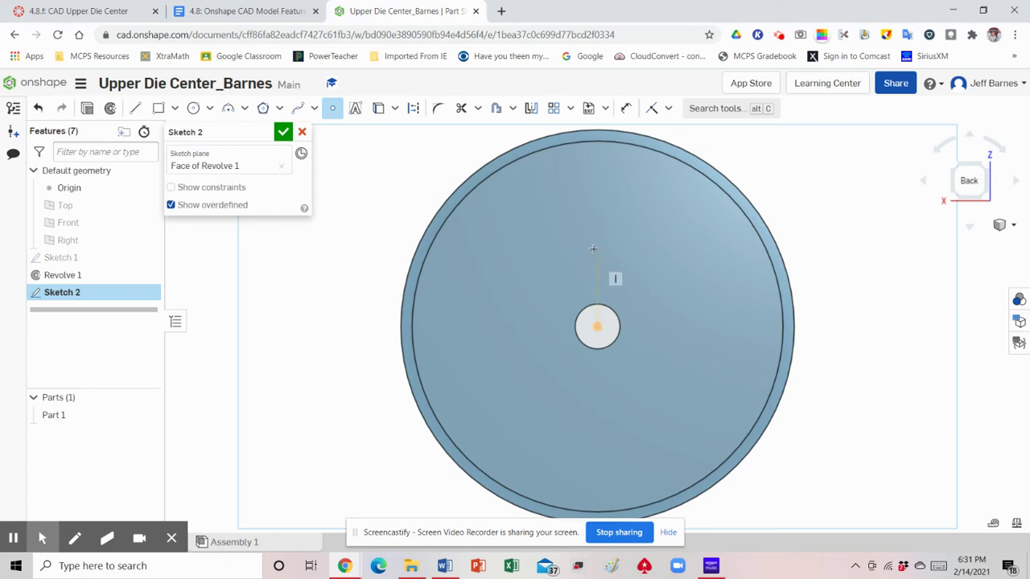
{"action": "left_click", "coordinate": [596, 228]}
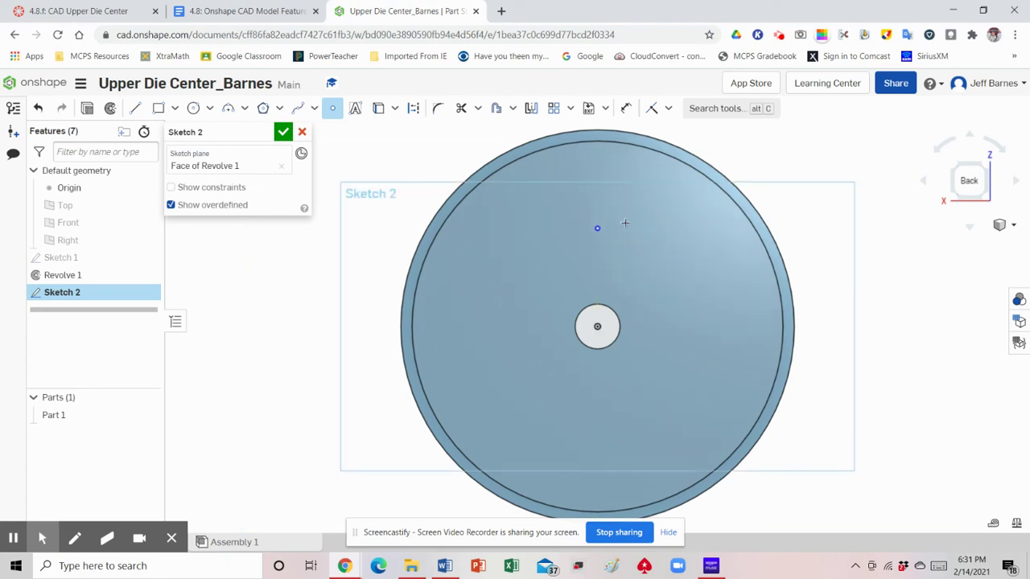
- Check the hole offset on the part drawing, dimension the sketch point 0.5 in vertically from the center hole's center, and finish the sketch
{"action": "left_click", "coordinate": [241, 10]}
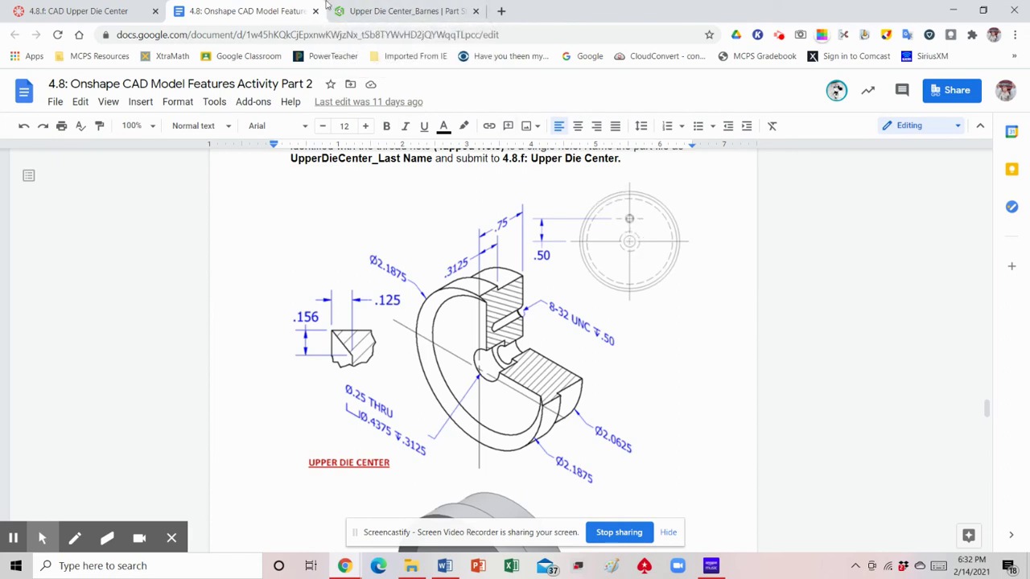
{"action": "left_click", "coordinate": [383, 13]}
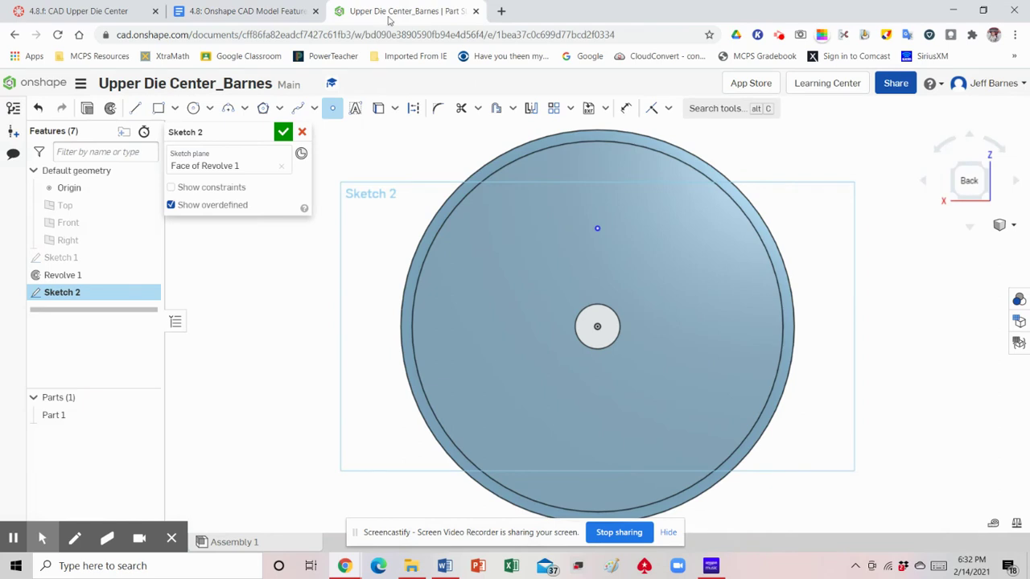
{"action": "left_click", "coordinate": [627, 109]}
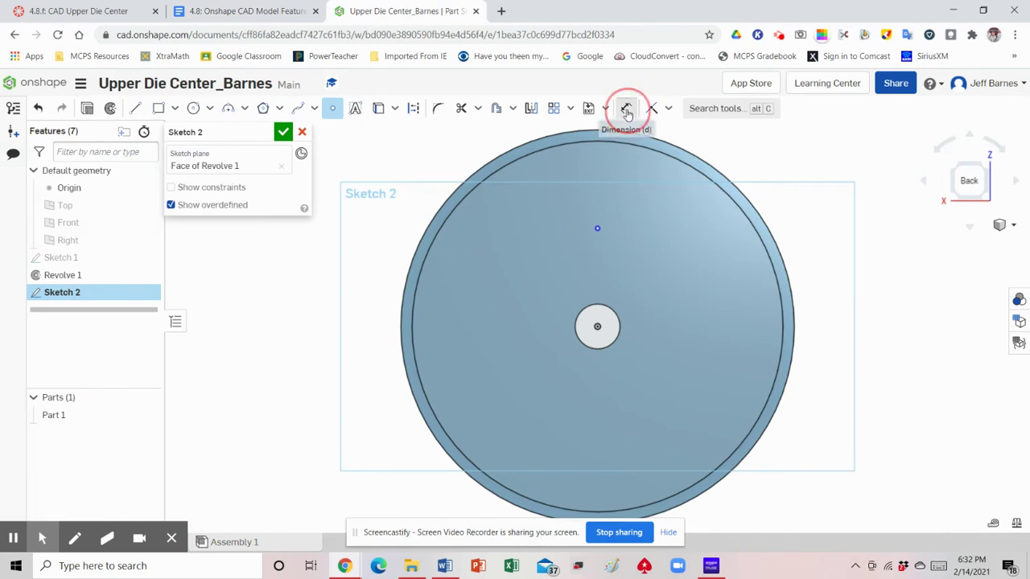
{"action": "left_click", "coordinate": [597, 327]}
{"action": "left_click", "coordinate": [596, 228]}
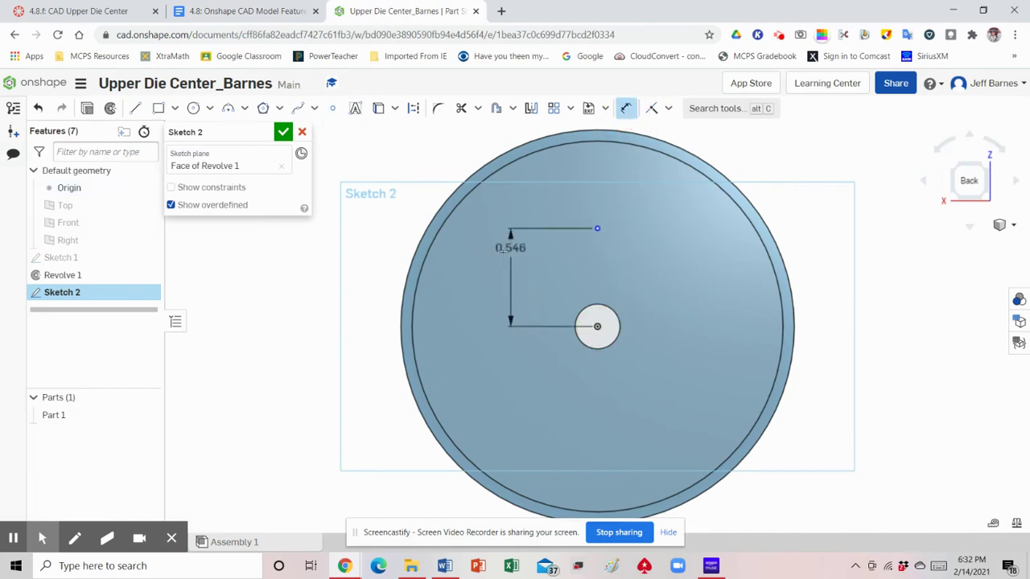
{"action": "left_click", "coordinate": [550, 257]}
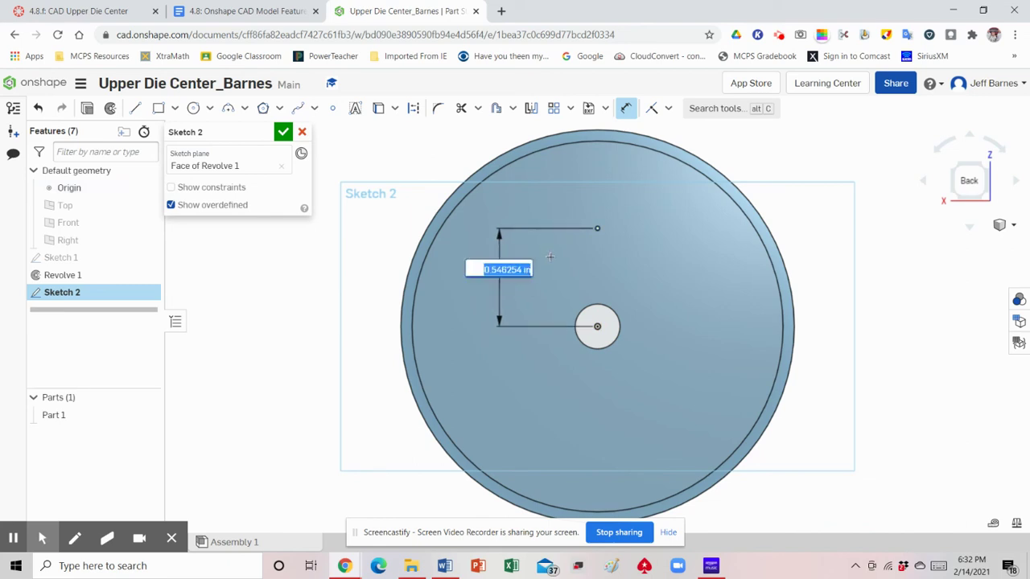
{"action": "type", "text": "0.5"}
{"action": "key", "text": "Return"}
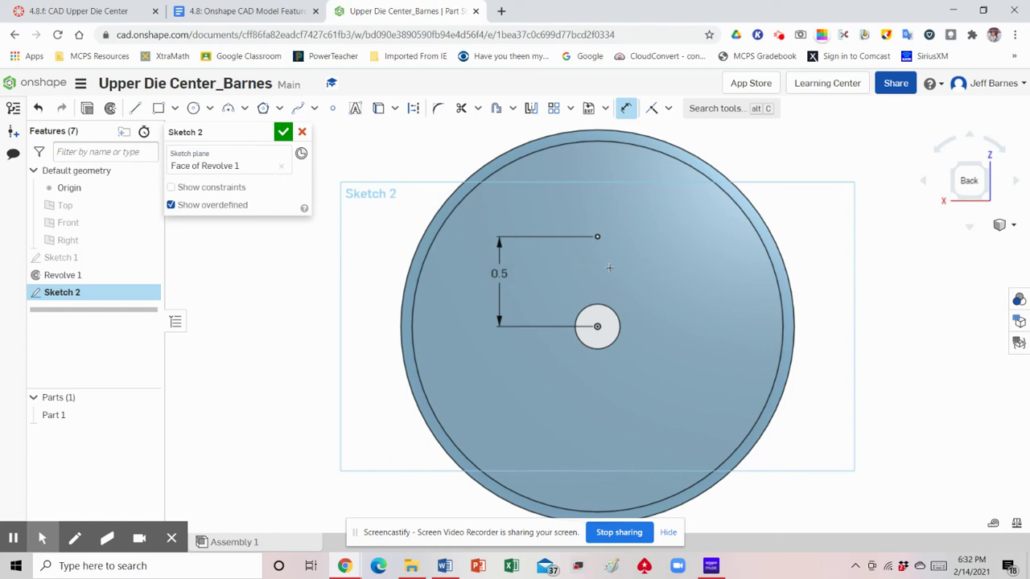
{"action": "left_click", "coordinate": [284, 133]}
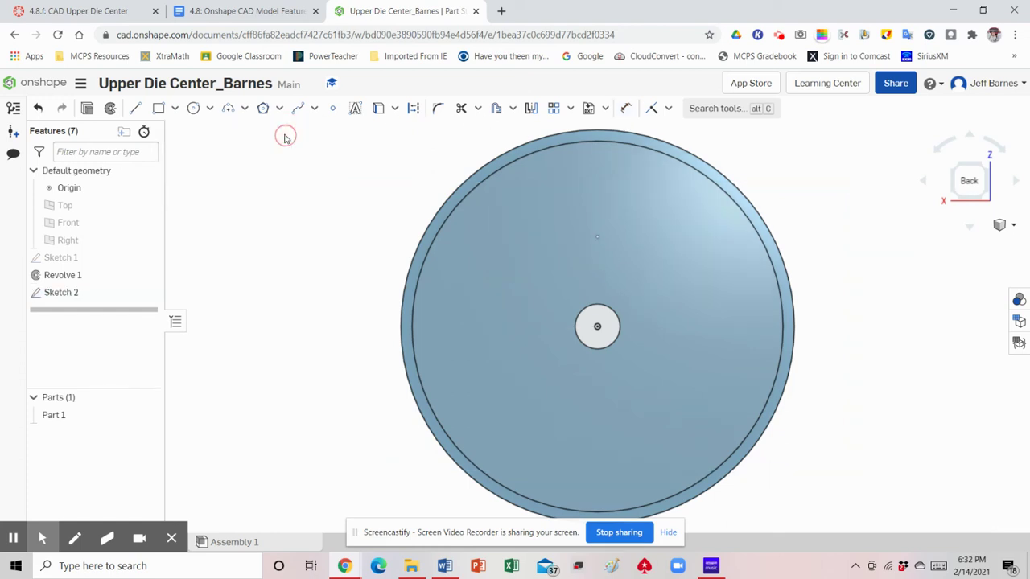
- Start a Hole feature with the Simple style and consult the part drawing for the tapped hole callout
{"action": "left_click", "coordinate": [1001, 226]}
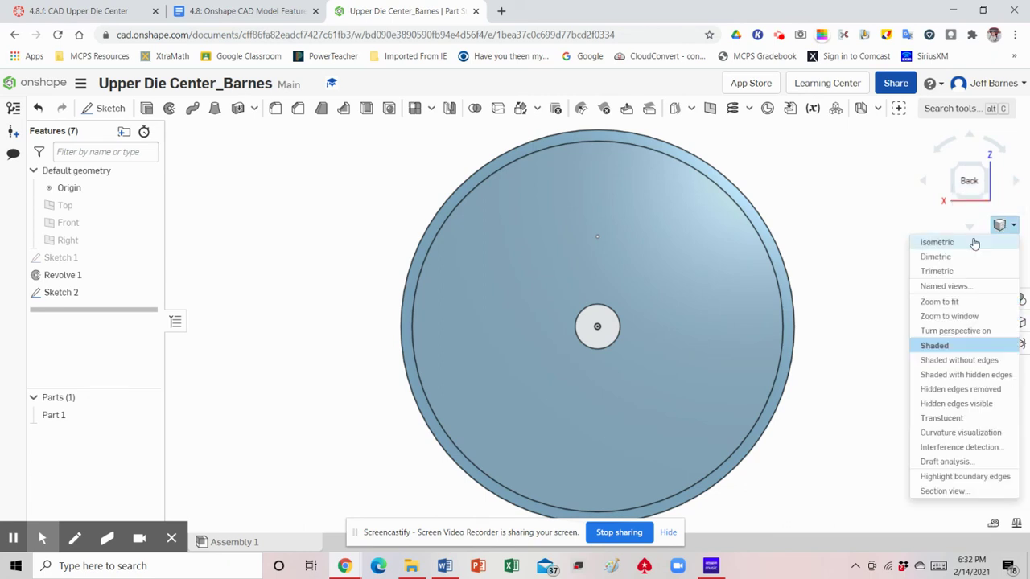
{"action": "left_click", "coordinate": [937, 242]}
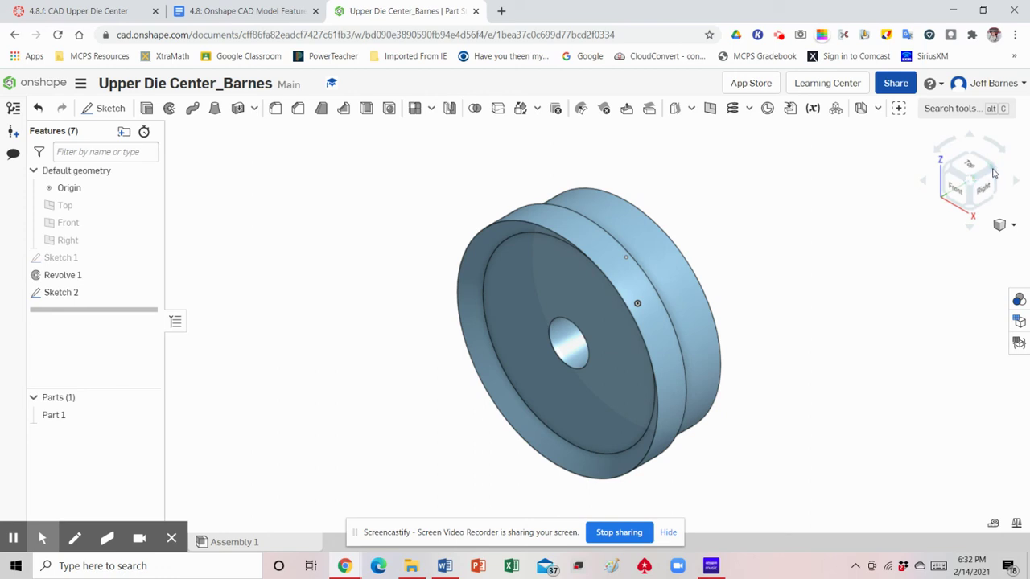
{"action": "left_click", "coordinate": [984, 177]}
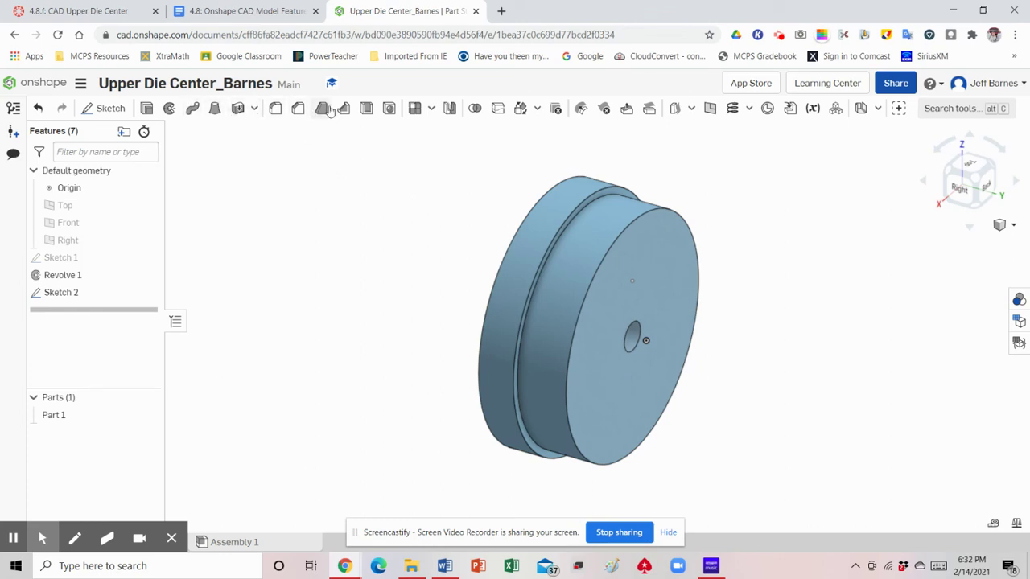
{"action": "left_click", "coordinate": [389, 109]}
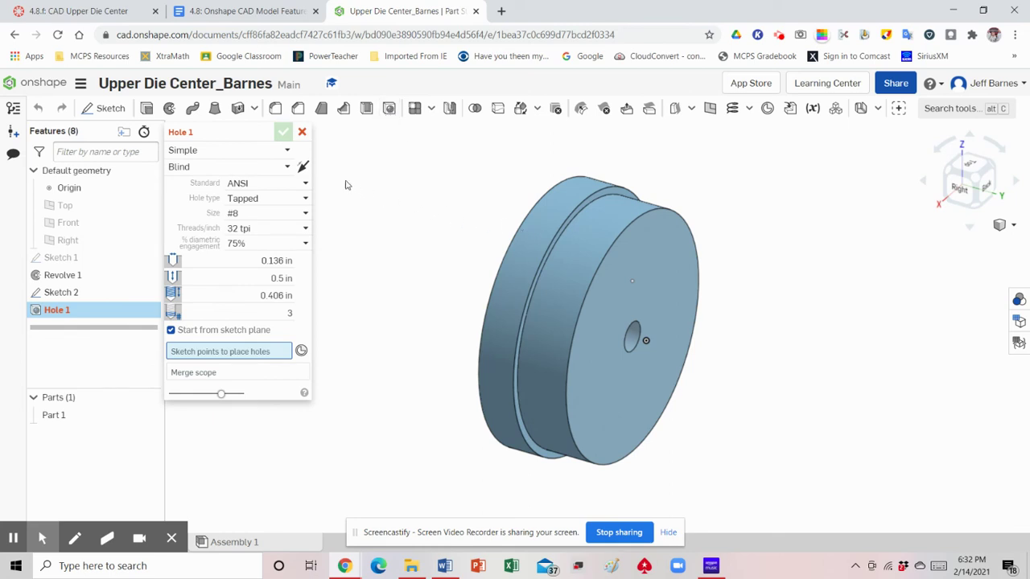
{"action": "left_click", "coordinate": [287, 149]}
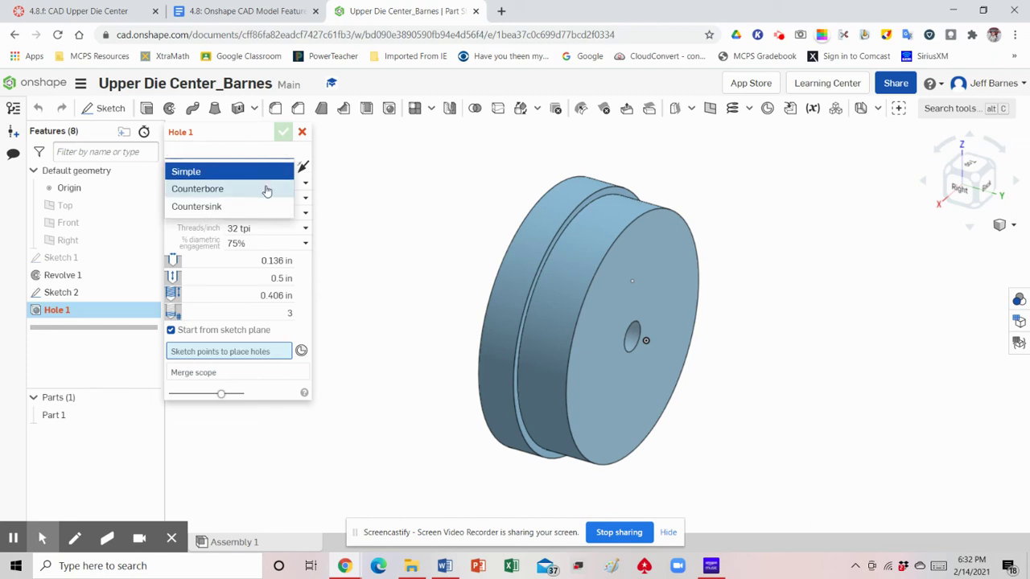
{"action": "left_click", "coordinate": [265, 173]}
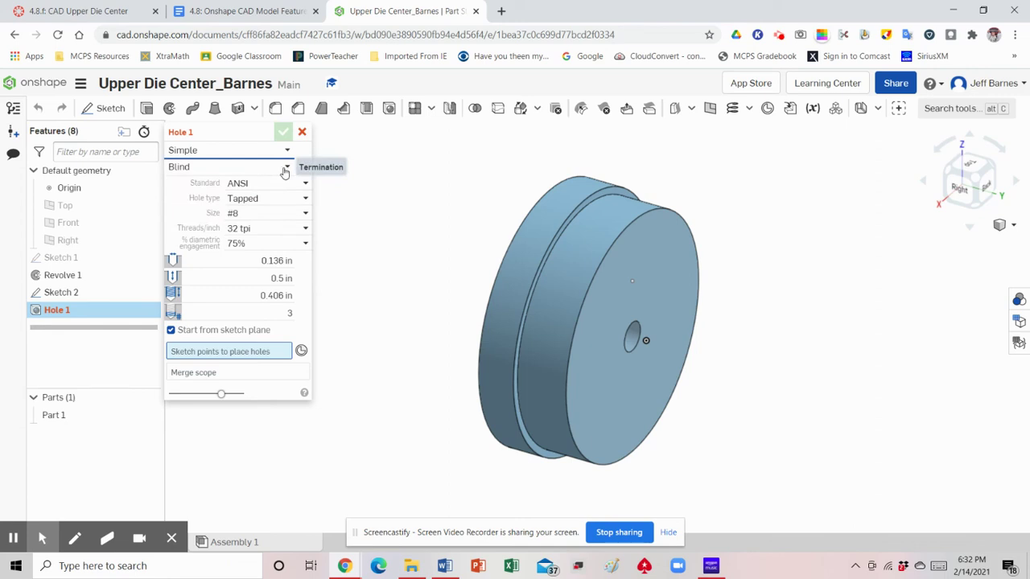
{"action": "left_click", "coordinate": [273, 11]}
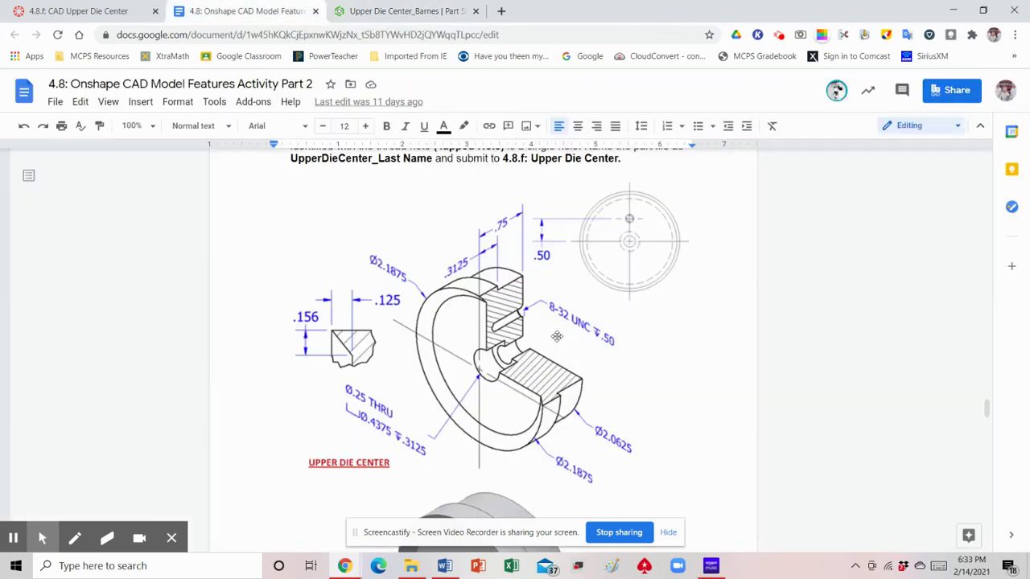